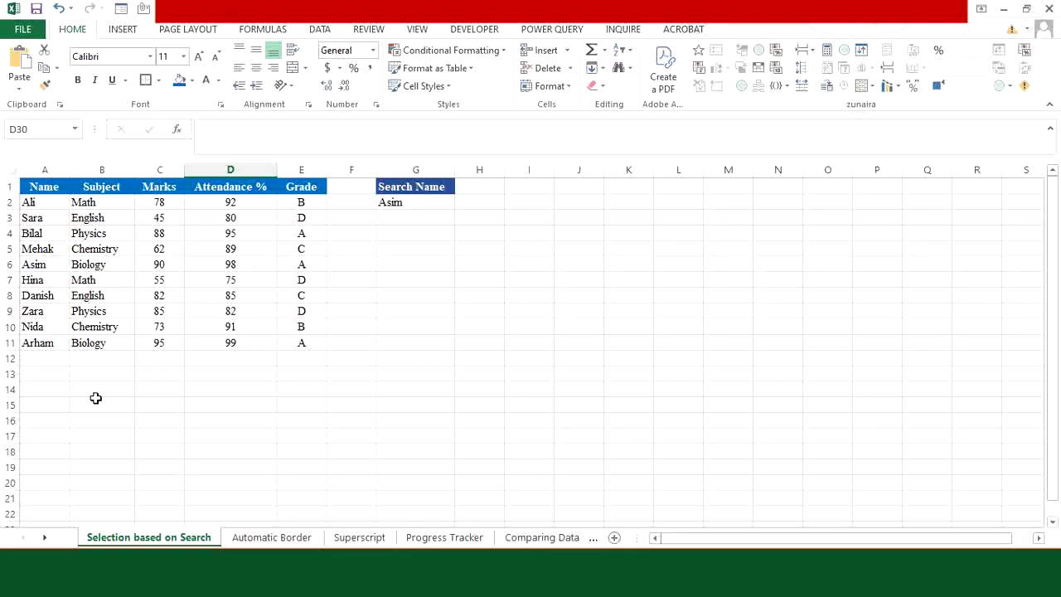
# - Browse the Search Name list in G2, leaving Asim selected
pyautogui.click(447, 201)
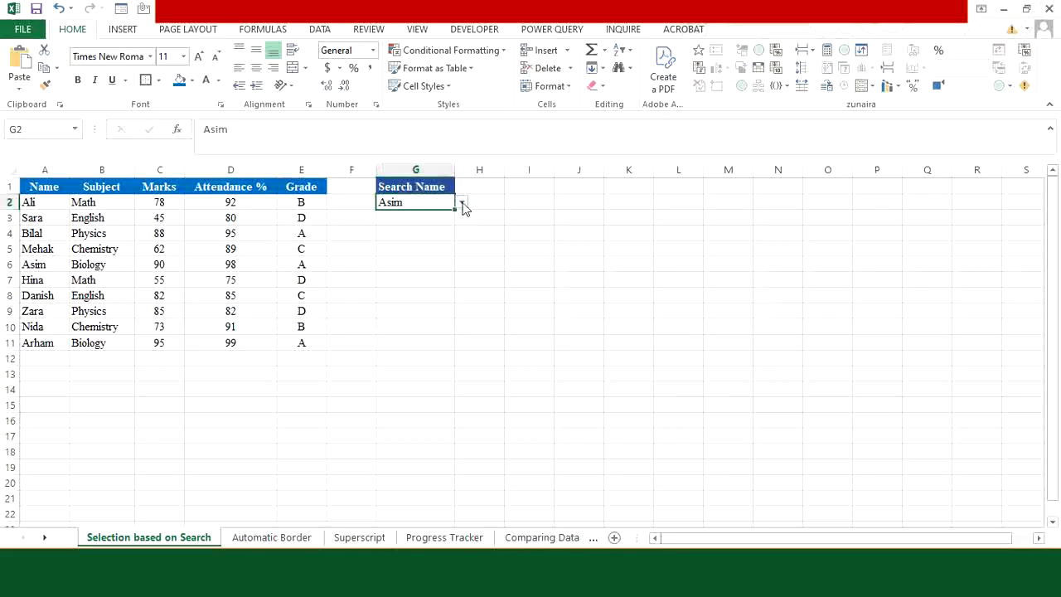
pyautogui.click(462, 204)
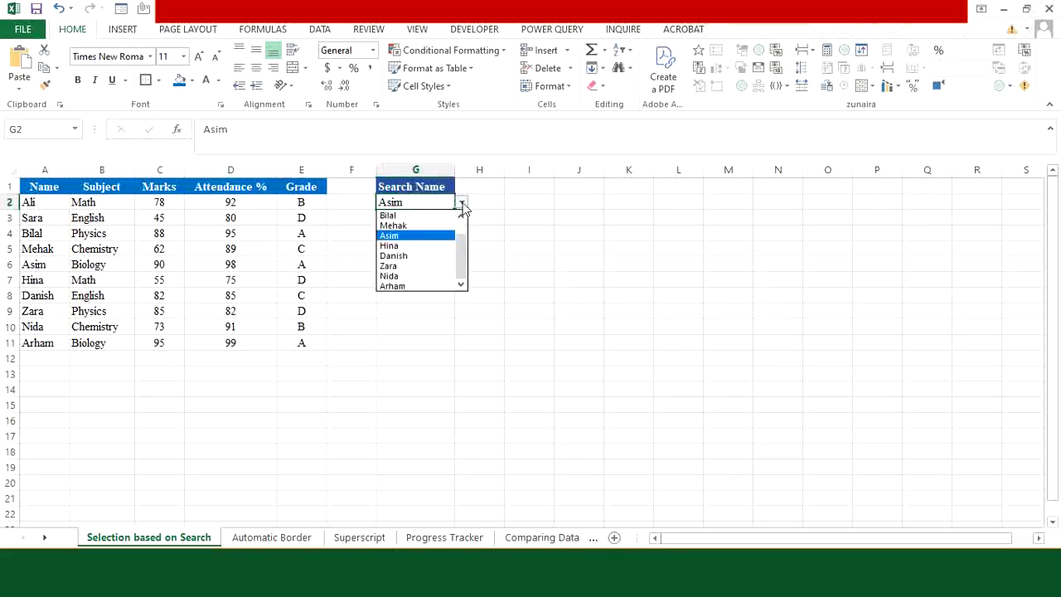
pyautogui.press('Down')
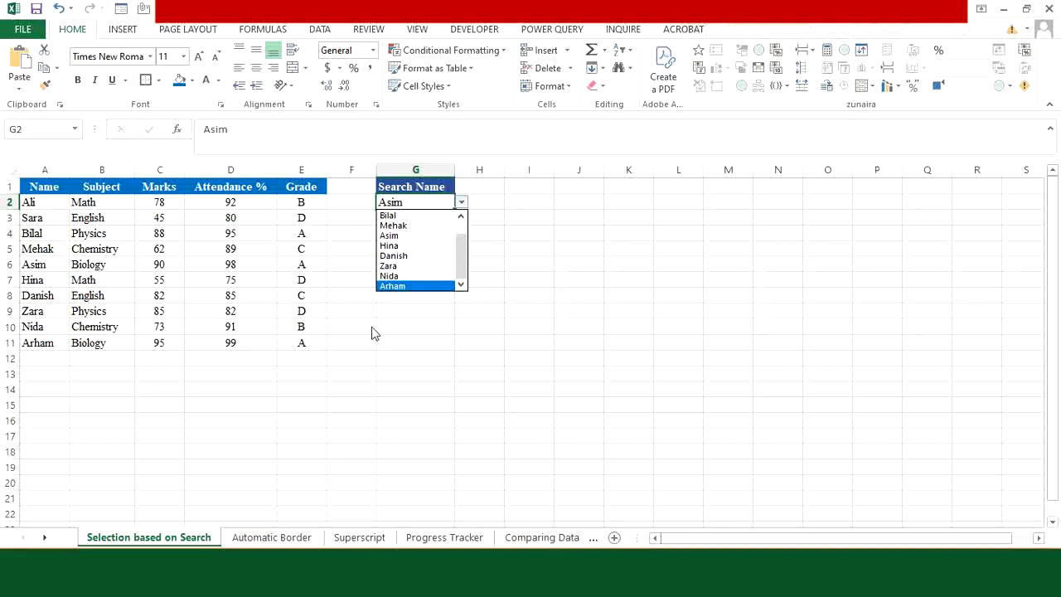
pyautogui.press('Escape')
# - Select the student table A1:E11 and start a new formula-based conditional formatting rule
pyautogui.moveTo(47, 188); pyautogui.dragTo(298, 344)
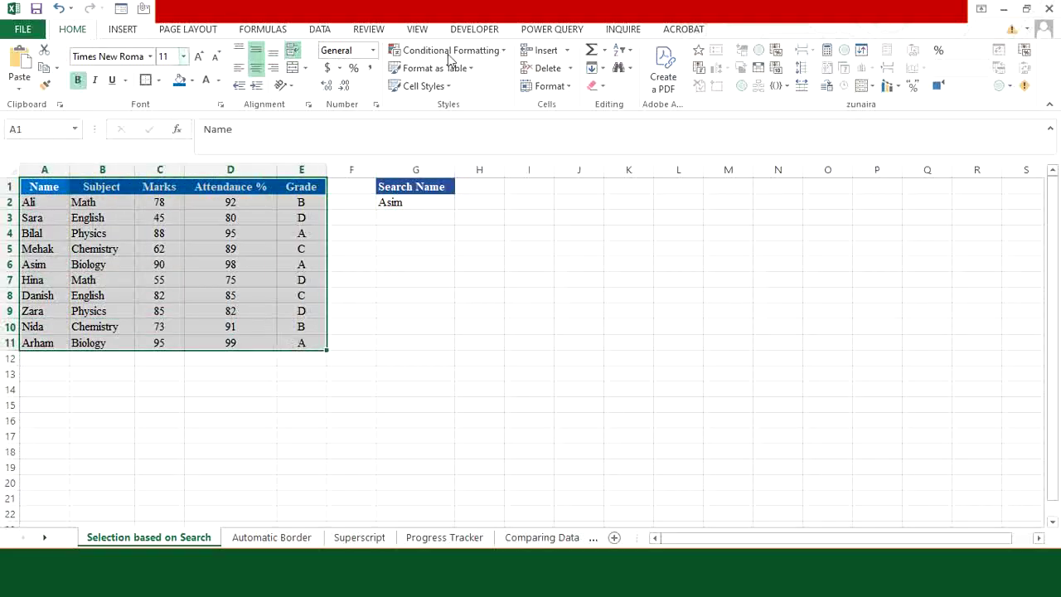
pyautogui.click(502, 53)
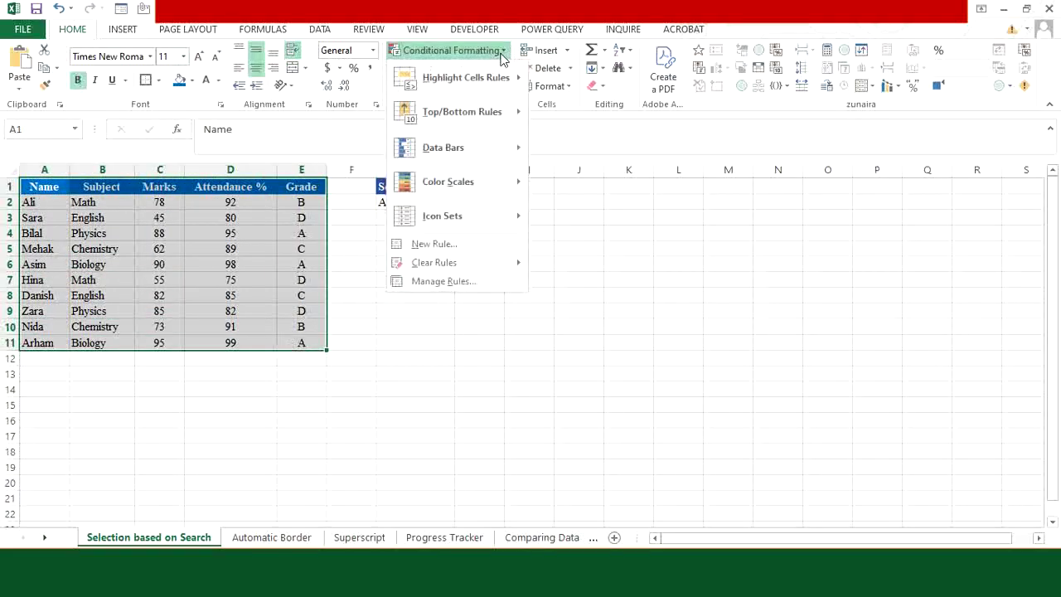
pyautogui.click(448, 246)
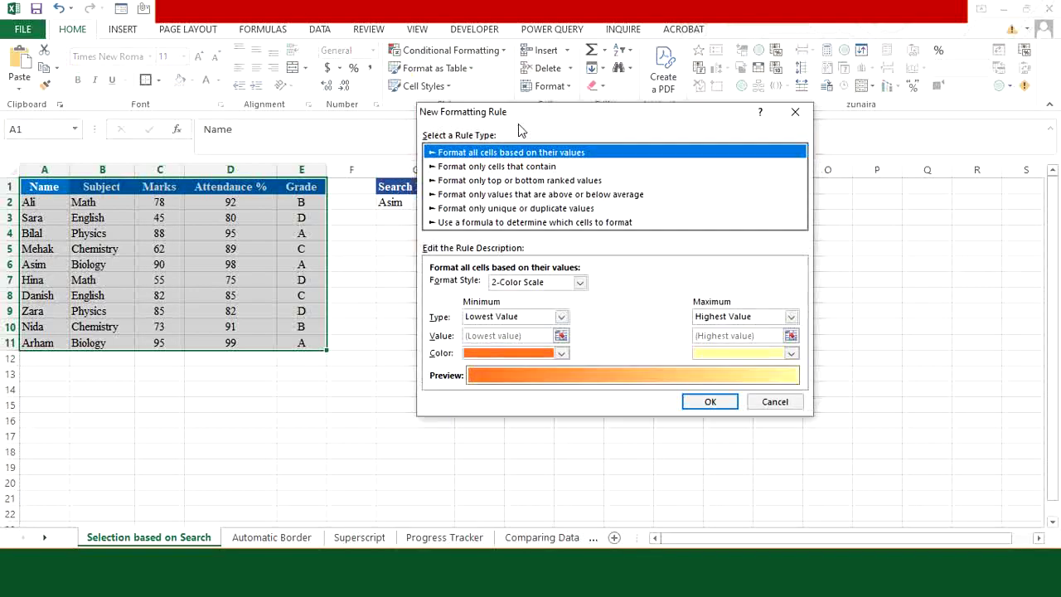
pyautogui.moveTo(518, 123); pyautogui.dragTo(462, 180)
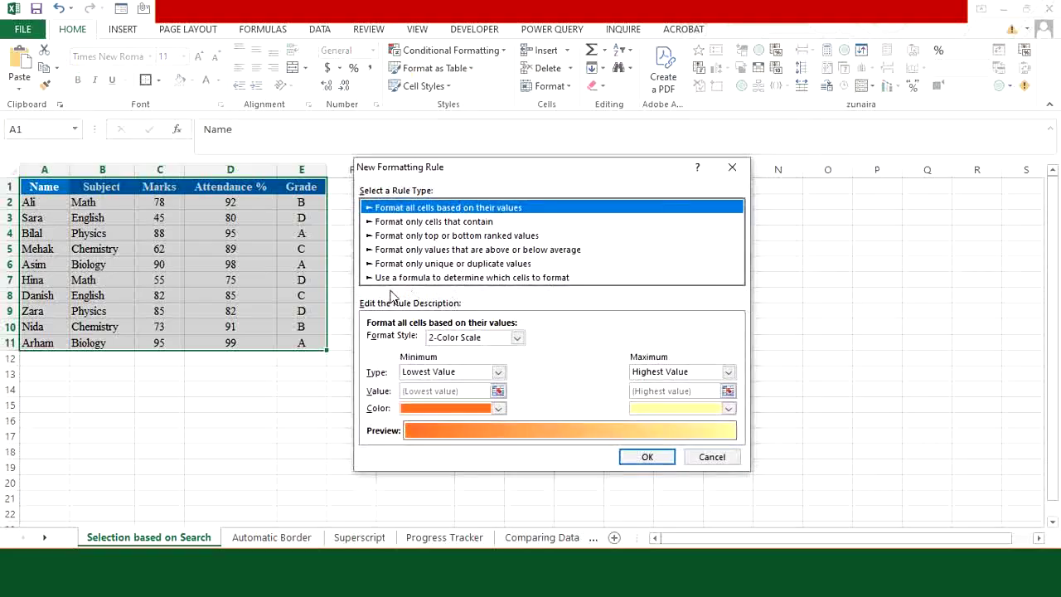
pyautogui.click(466, 277)
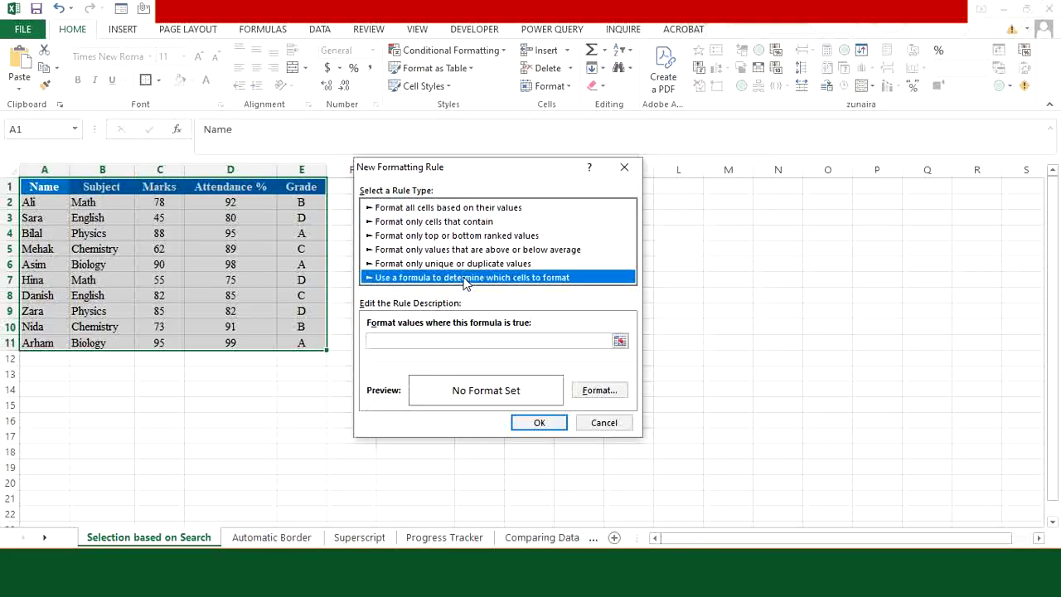
pyautogui.click(404, 341)
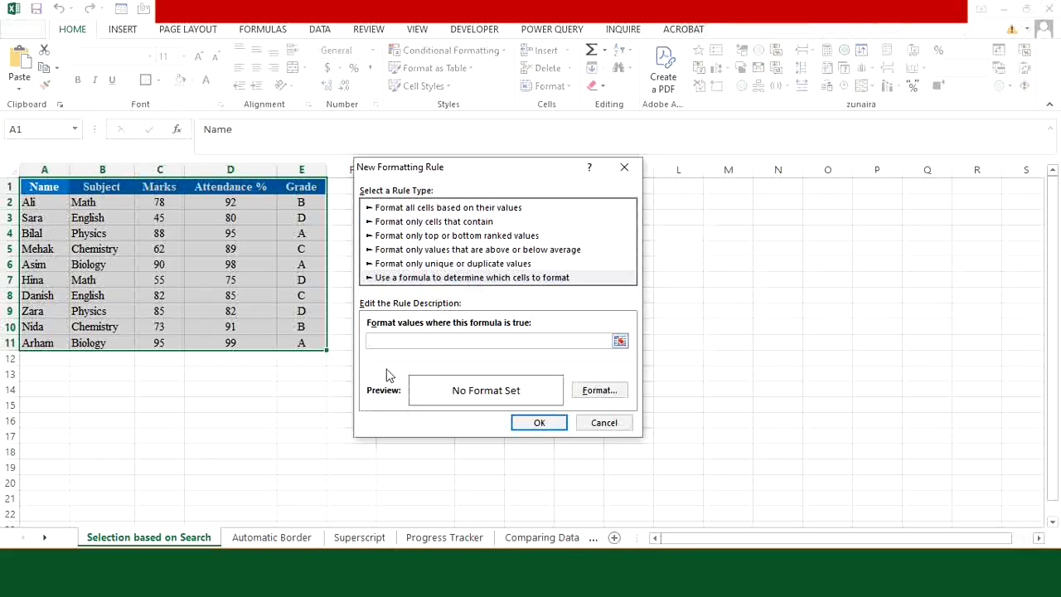
# - Enter the rule formula =$A1=$G$2 to match each row's name against G2
pyautogui.write('=')
pyautogui.moveTo(473, 174); pyautogui.dragTo(608, 165)
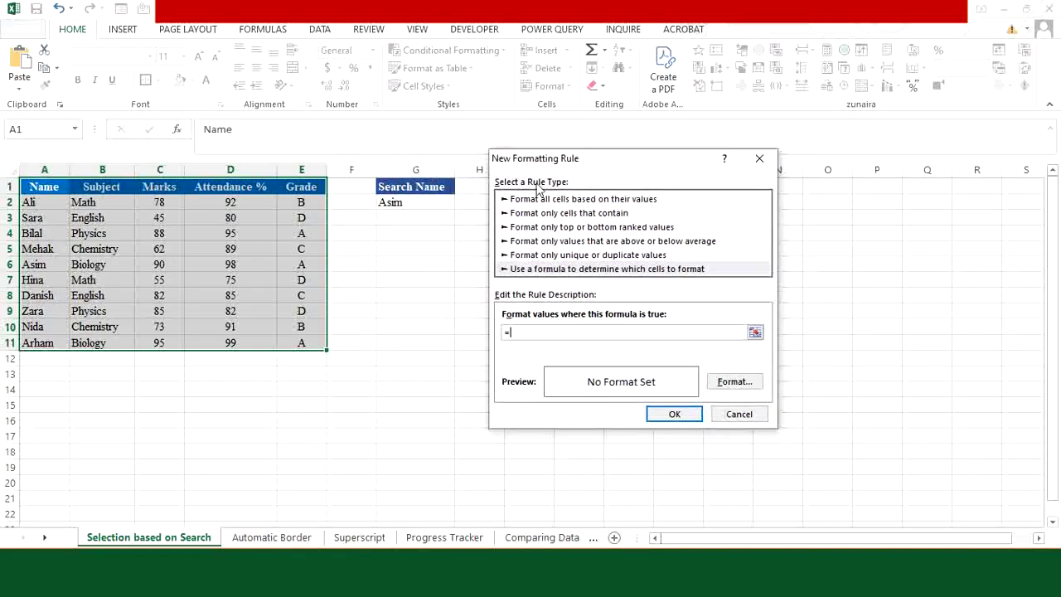
pyautogui.click(28, 190)
pyautogui.press('F4')
pyautogui.press('F4')
pyautogui.write('=')
pyautogui.click(417, 204)
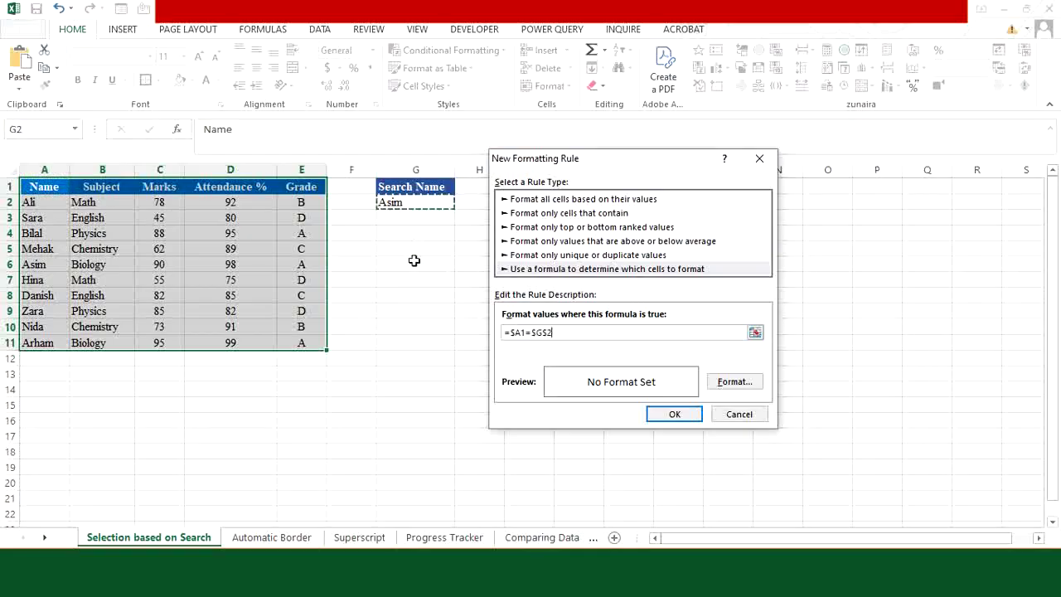
# - Give the rule a light peach fill and apply it, highlighting Asim's row
pyautogui.click(738, 383)
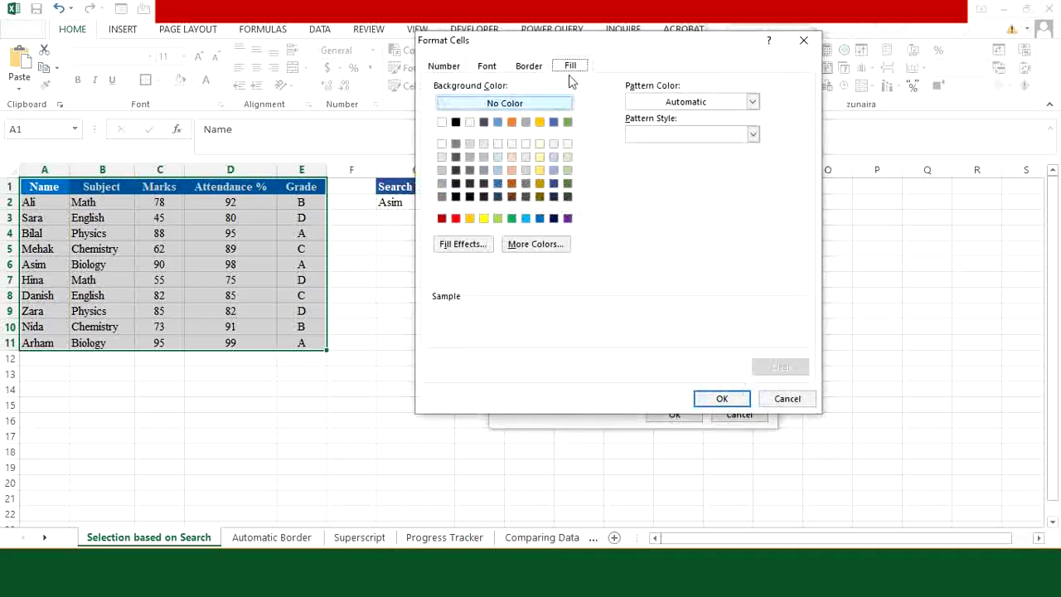
pyautogui.click(511, 157)
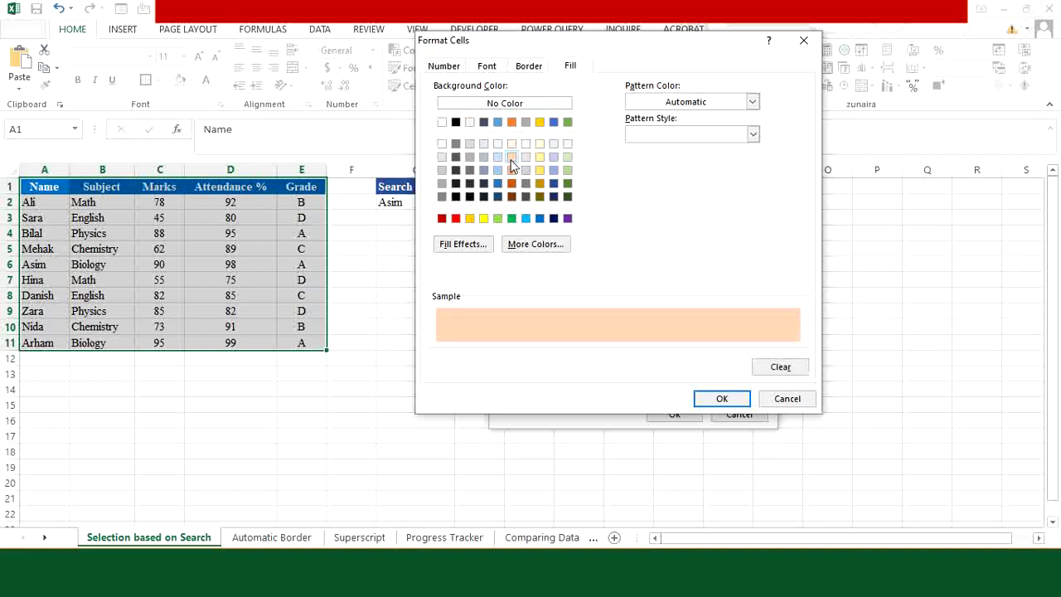
pyautogui.click(722, 398)
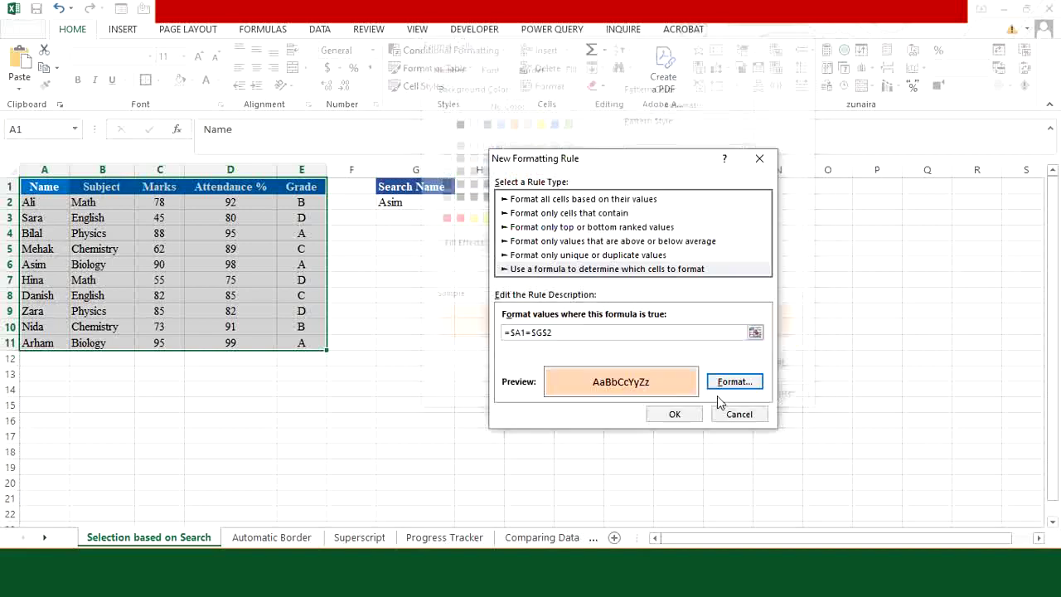
pyautogui.click(678, 415)
pyautogui.click(247, 285)
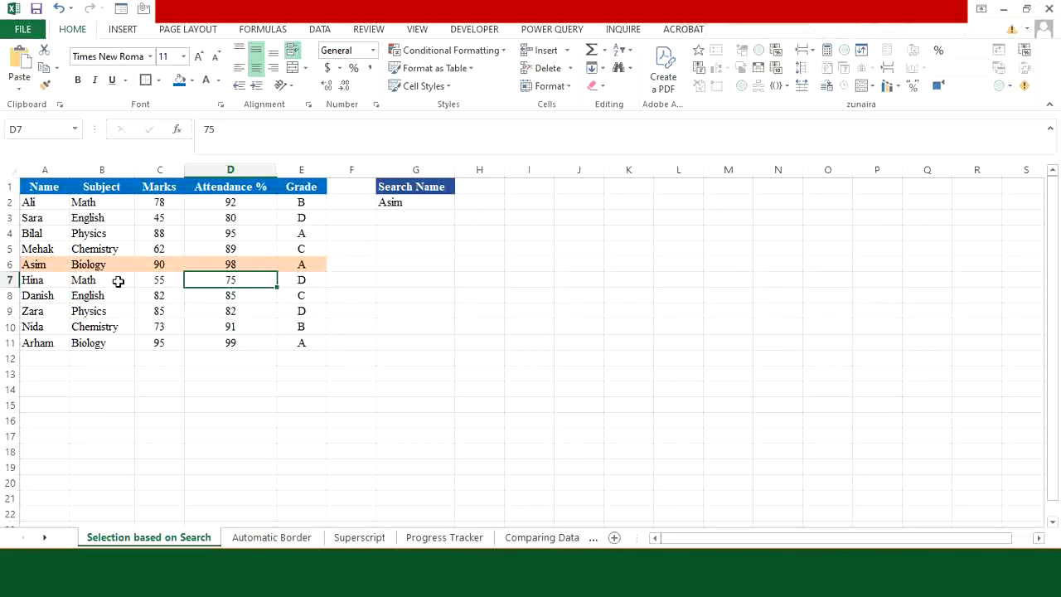
# - Test the highlight by setting G2 to Mehak, then Zara, then go to Automatic Border
pyautogui.click(440, 207)
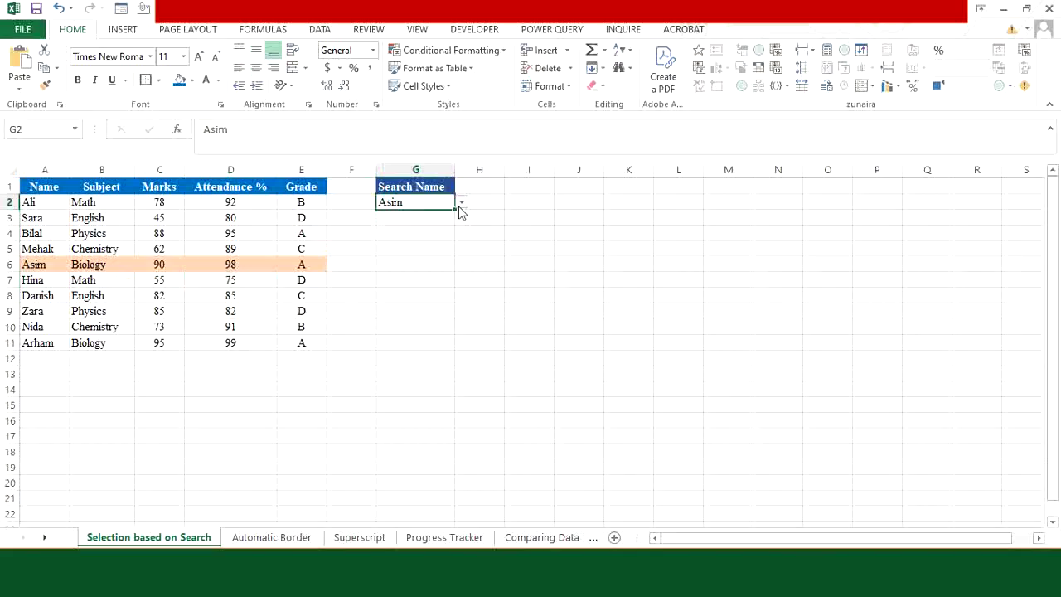
pyautogui.click(461, 202)
pyautogui.click(420, 224)
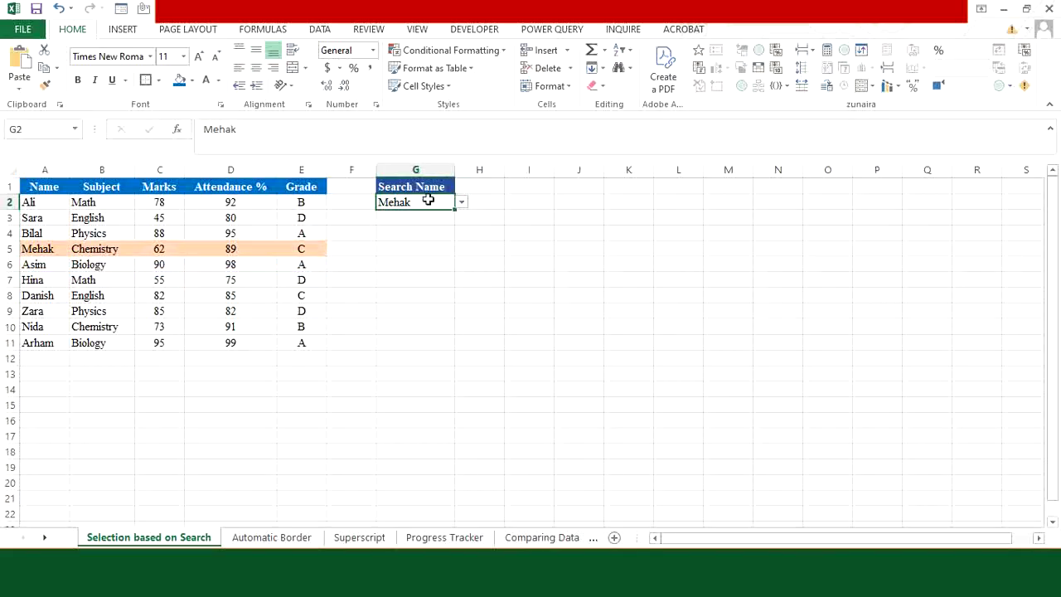
pyautogui.click(461, 203)
pyautogui.click(419, 265)
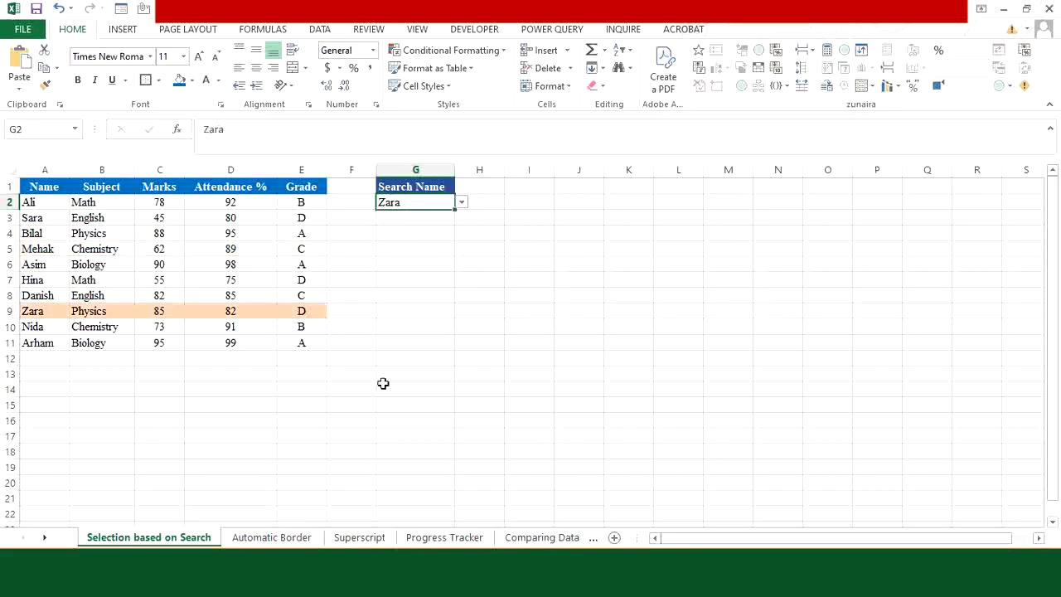
pyautogui.click(261, 537)
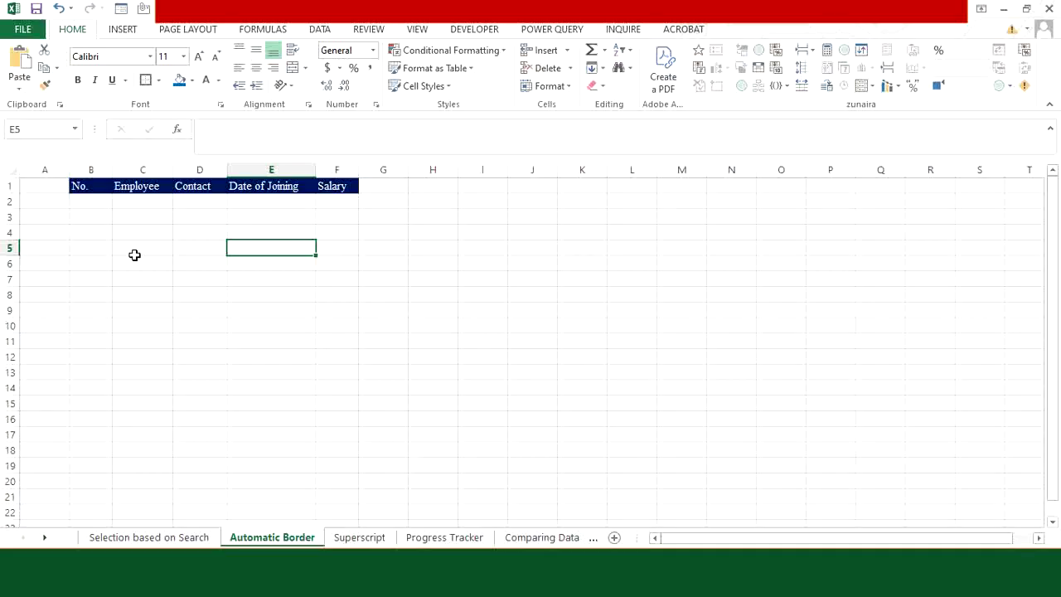
# - Select the whole columns B through F of the employee table
pyautogui.moveTo(92, 168); pyautogui.dragTo(322, 171)
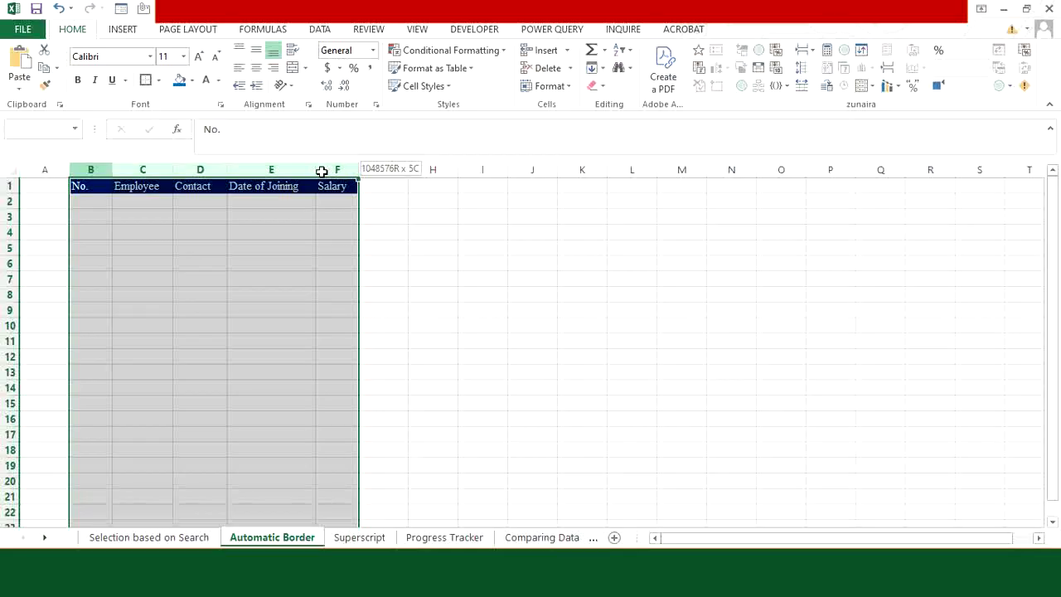
pyautogui.moveTo(322, 171); pyautogui.dragTo(321, 171)
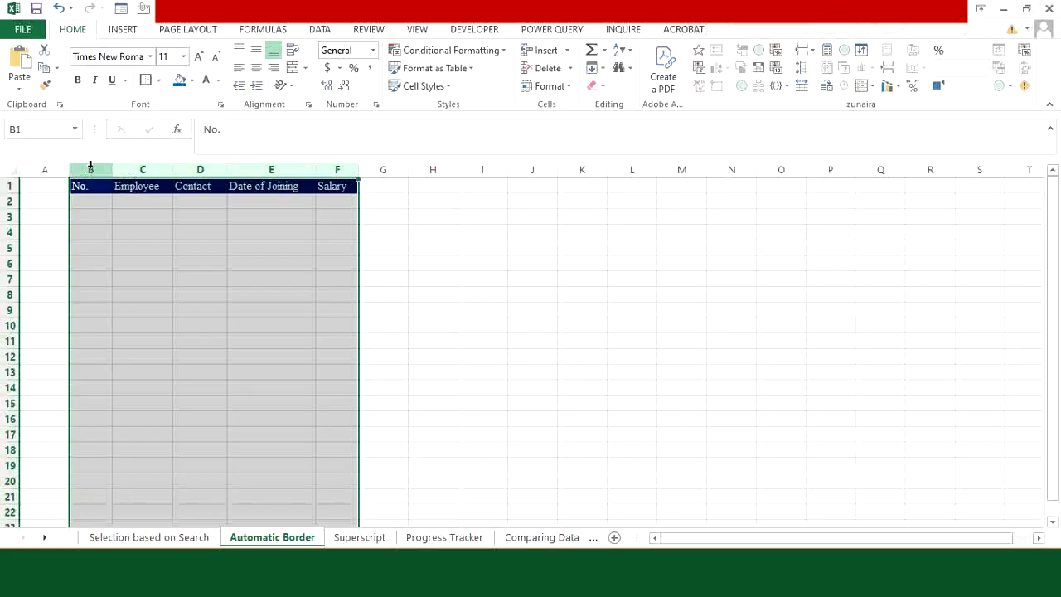
# - Create a new formula-based rule for columns B–F with the formula =$B1
pyautogui.click(501, 51)
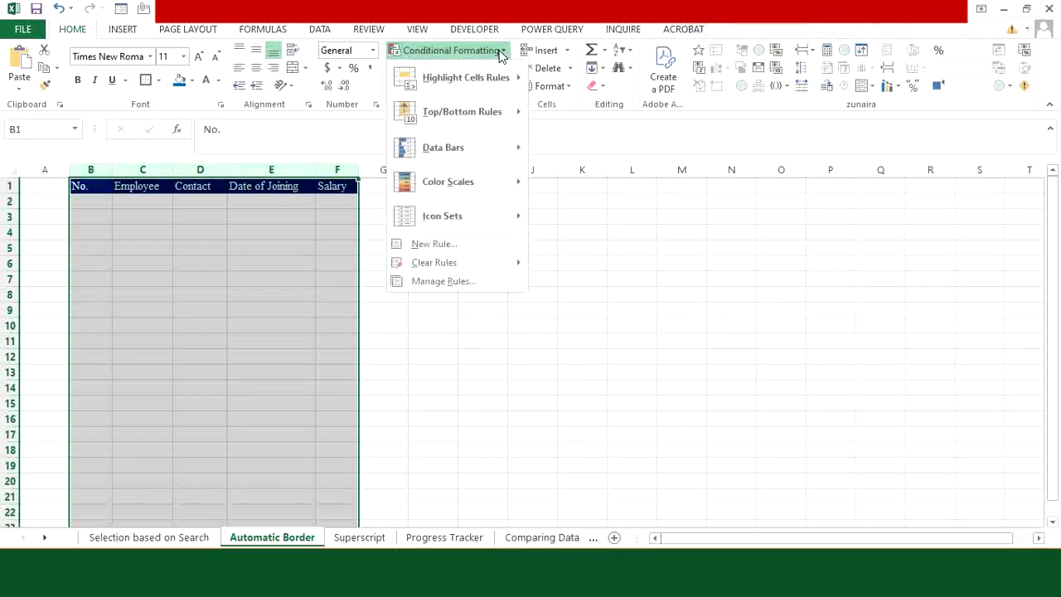
pyautogui.click(457, 244)
pyautogui.moveTo(541, 145); pyautogui.dragTo(484, 139)
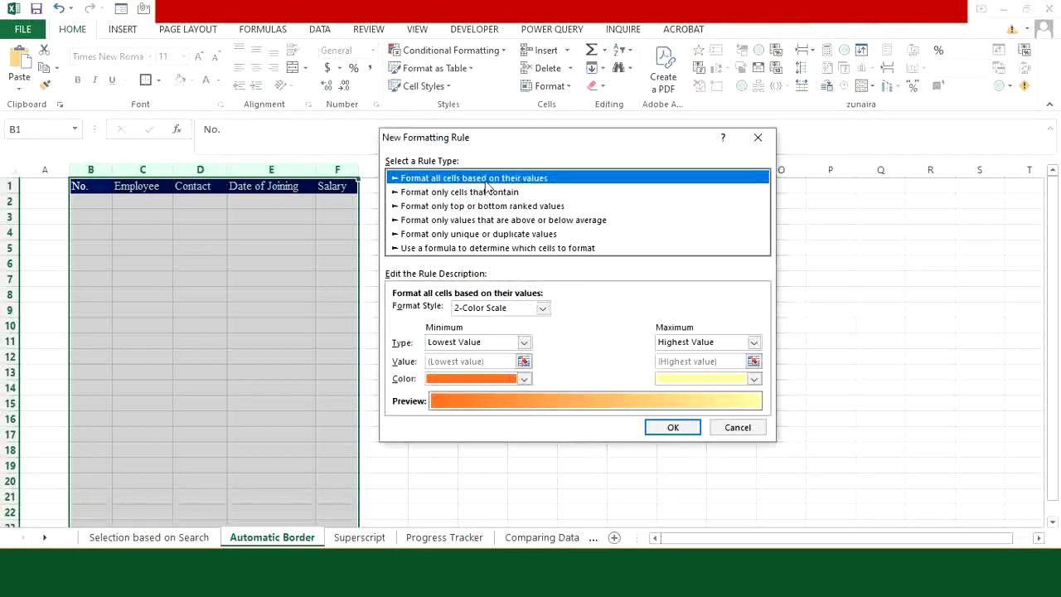
pyautogui.click(489, 248)
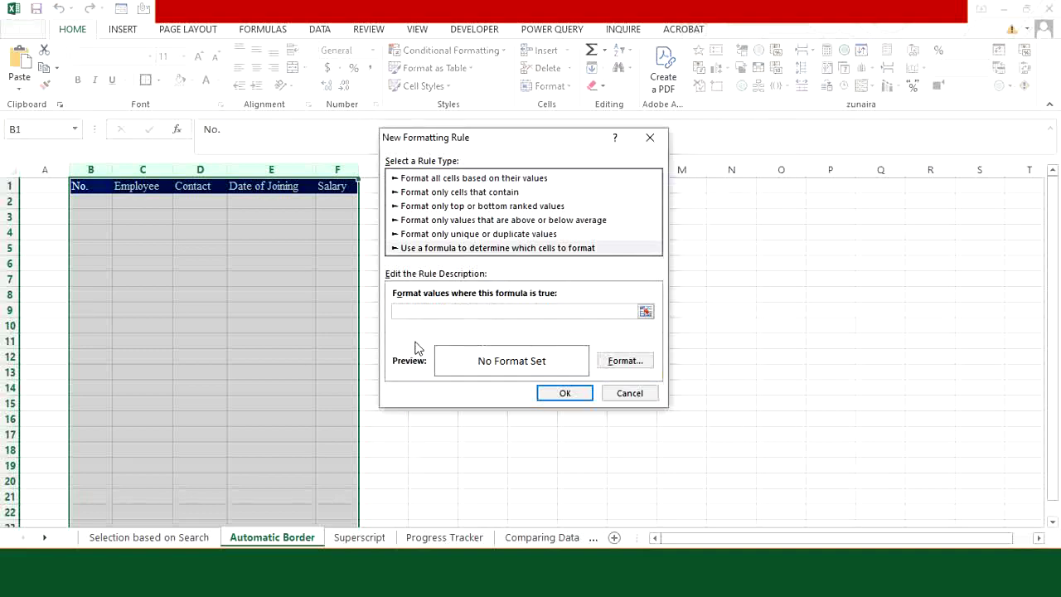
pyautogui.write('=')
pyautogui.click(91, 186)
pyautogui.press('F4')
pyautogui.press('F4')
# - Give the =$B1 rule an Outline border format and save the rule
pyautogui.click(617, 362)
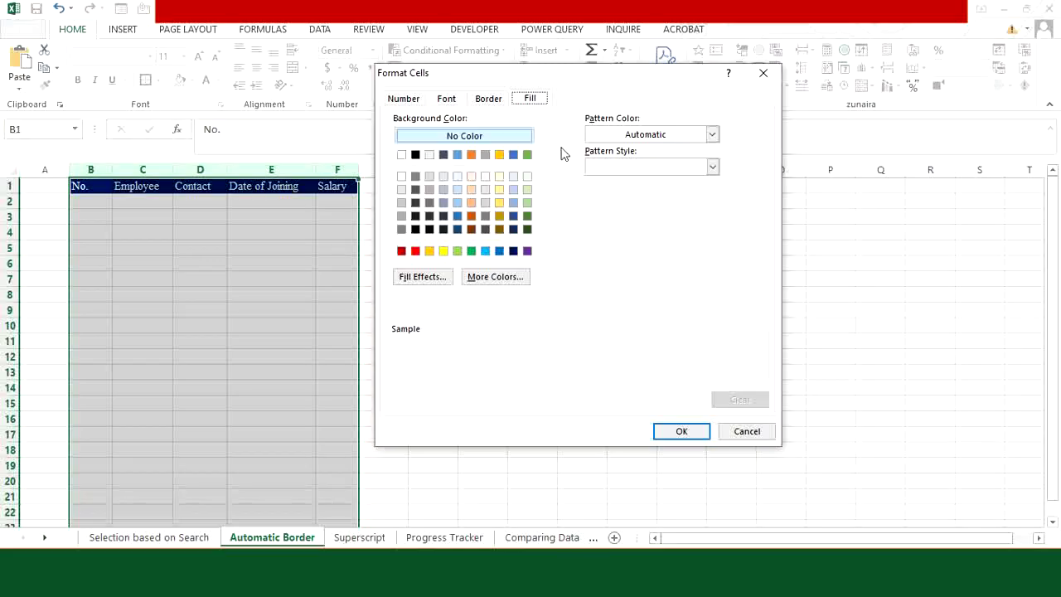
pyautogui.click(487, 98)
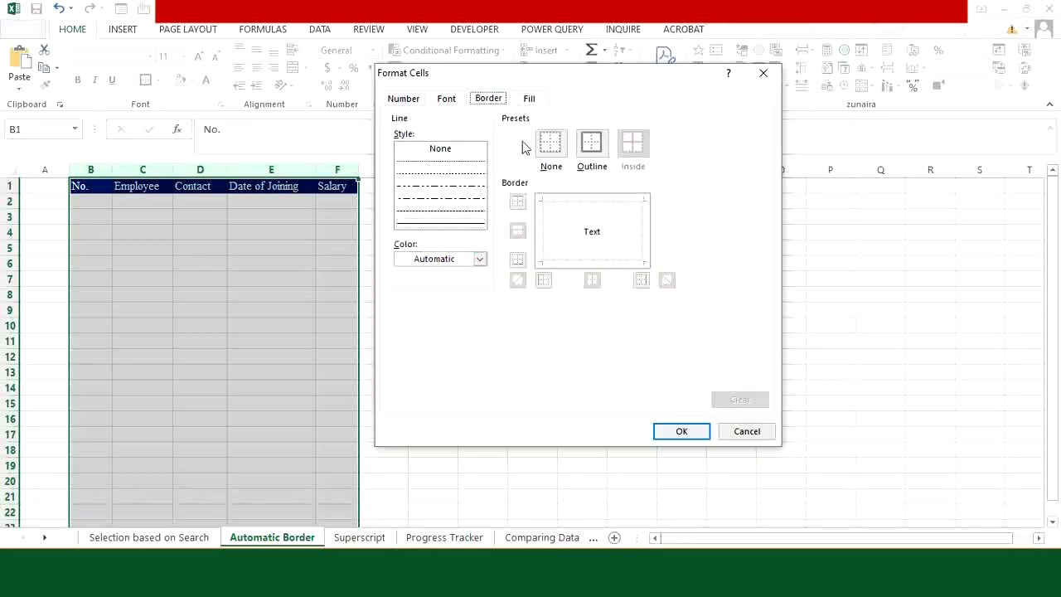
pyautogui.click(593, 148)
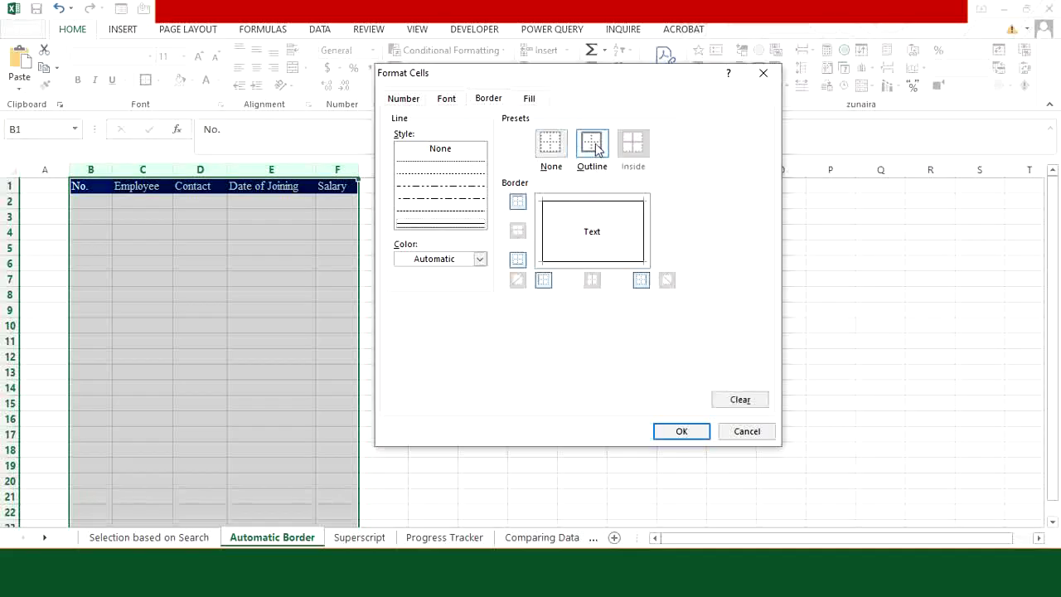
pyautogui.click(688, 431)
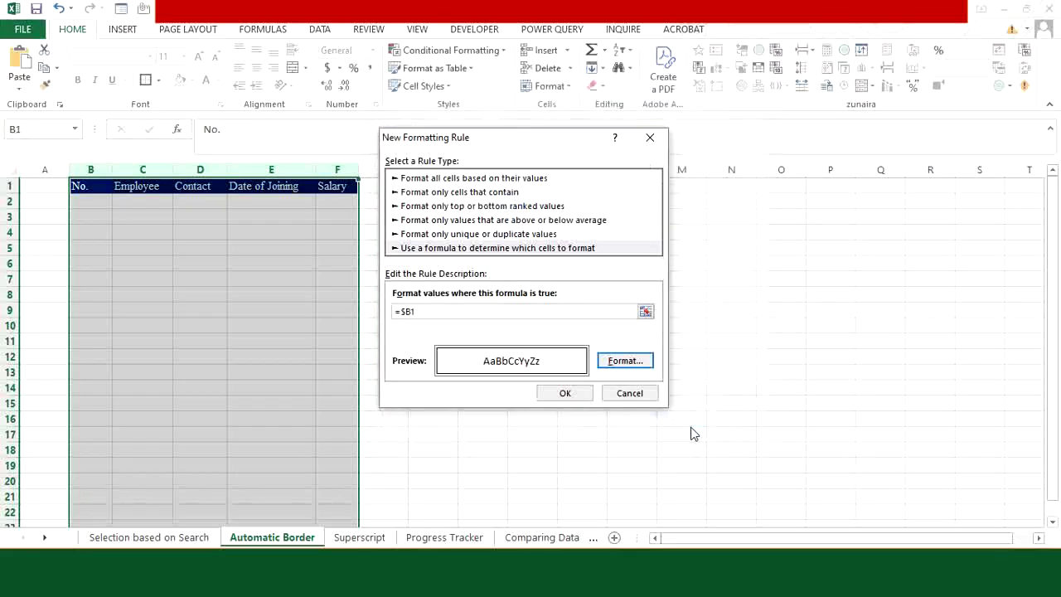
pyautogui.click(565, 393)
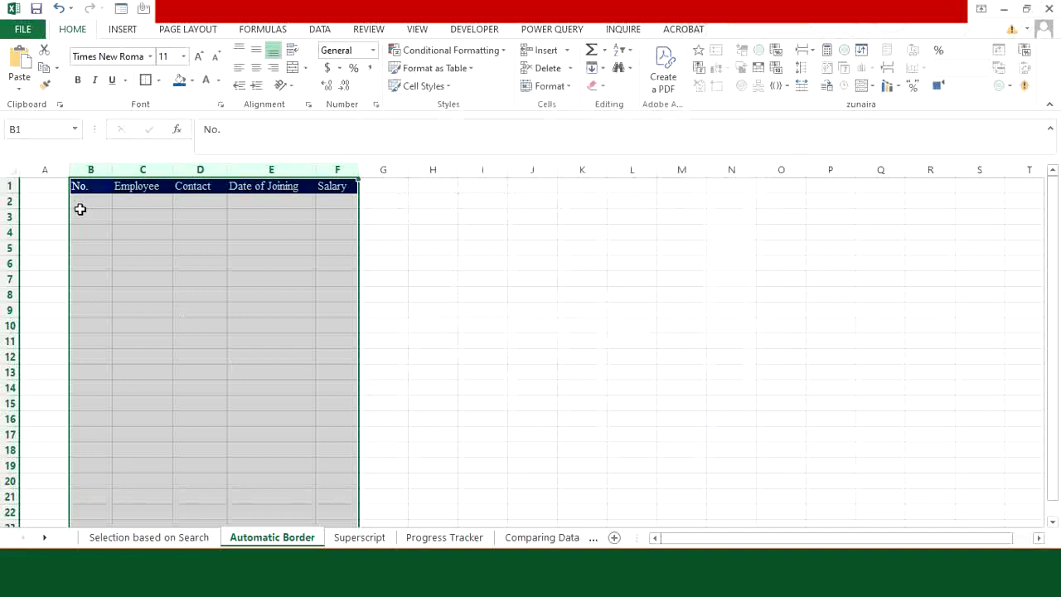
# - Enter the numbers 1 to 6 in B2:B7, then switch to the Superscript sheet
pyautogui.click(80, 204)
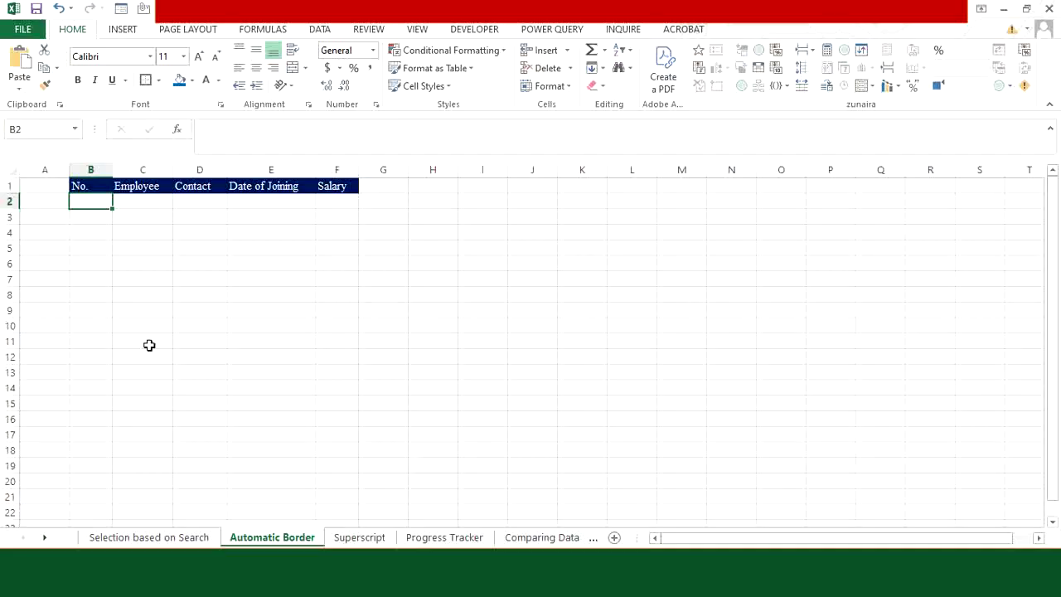
pyautogui.write('1')
pyautogui.press('Return')
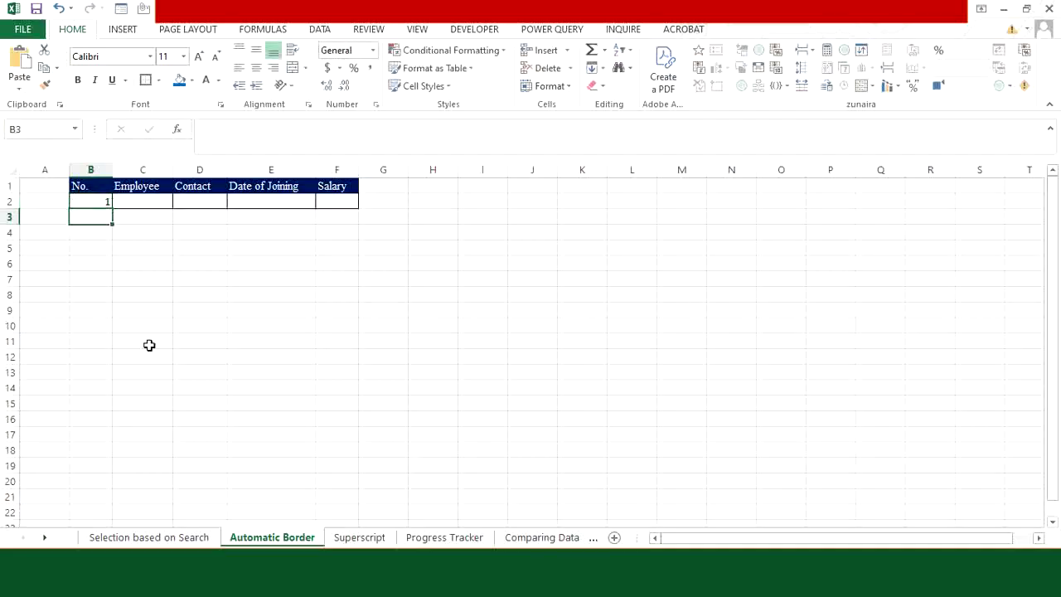
pyautogui.write('2')
pyautogui.press('Return')
pyautogui.write('3')
pyautogui.press('Return')
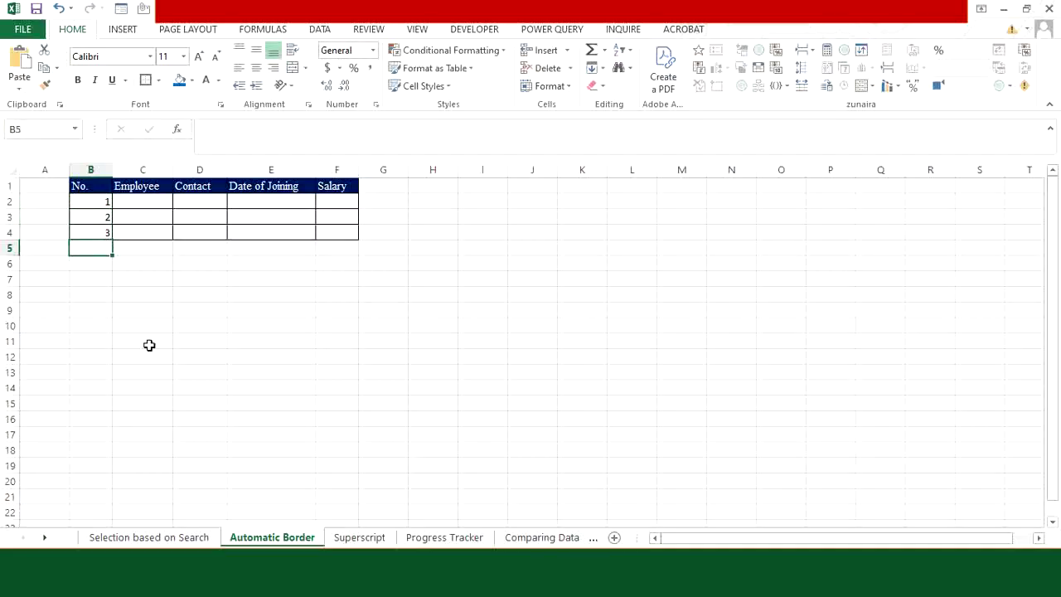
pyautogui.write('4')
pyautogui.press('Return')
pyautogui.write('5')
pyautogui.press('Return')
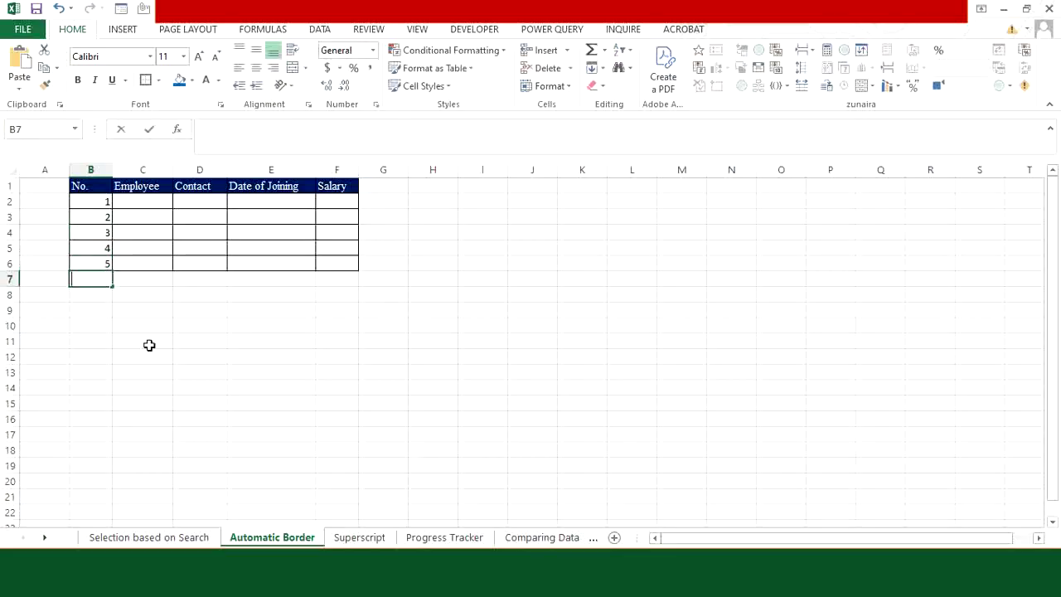
pyautogui.write('6')
pyautogui.press('Return')
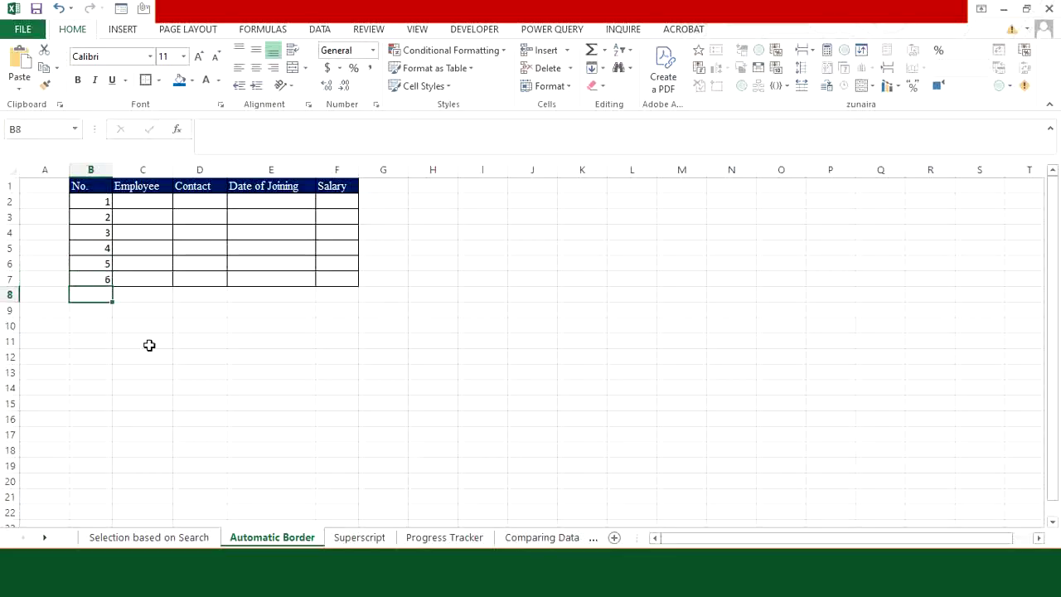
pyautogui.click(372, 539)
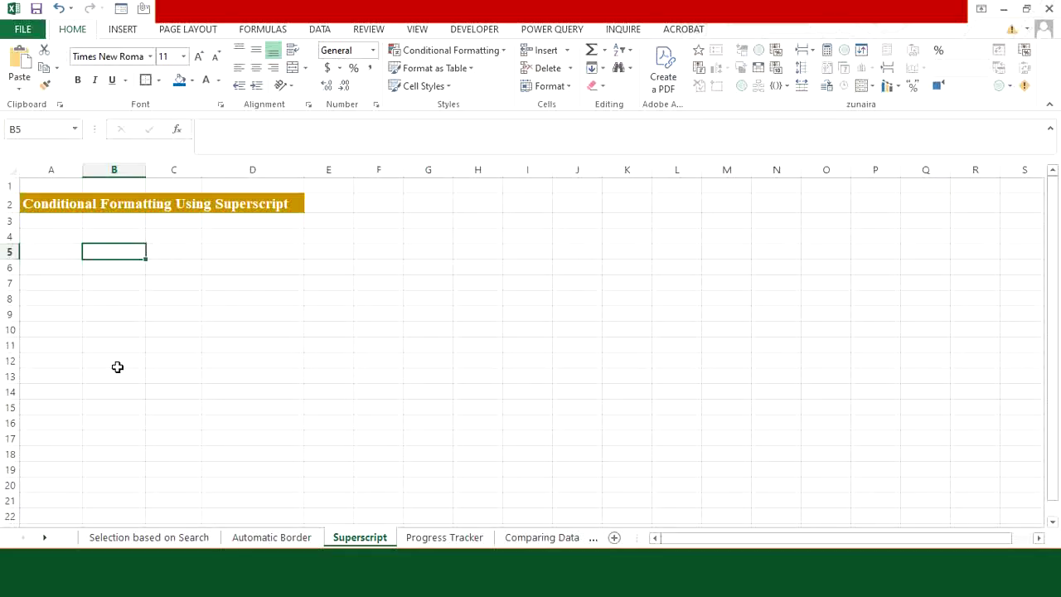
# - Enter 1st, 2nd and 3rd in cells B5, B6 and B7
pyautogui.write('1st')
pyautogui.press('Return')
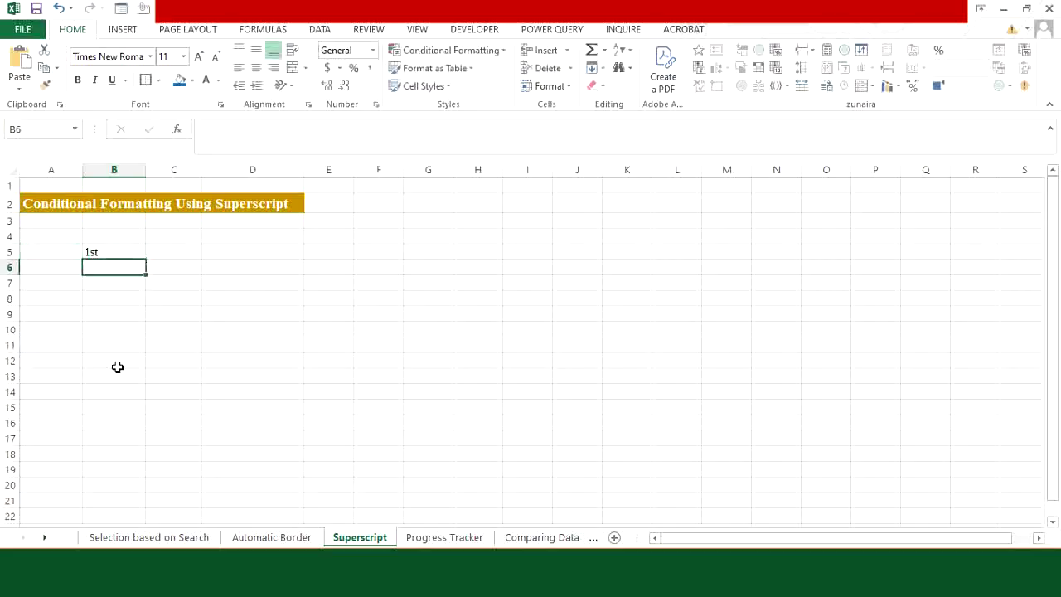
pyautogui.write('2nd')
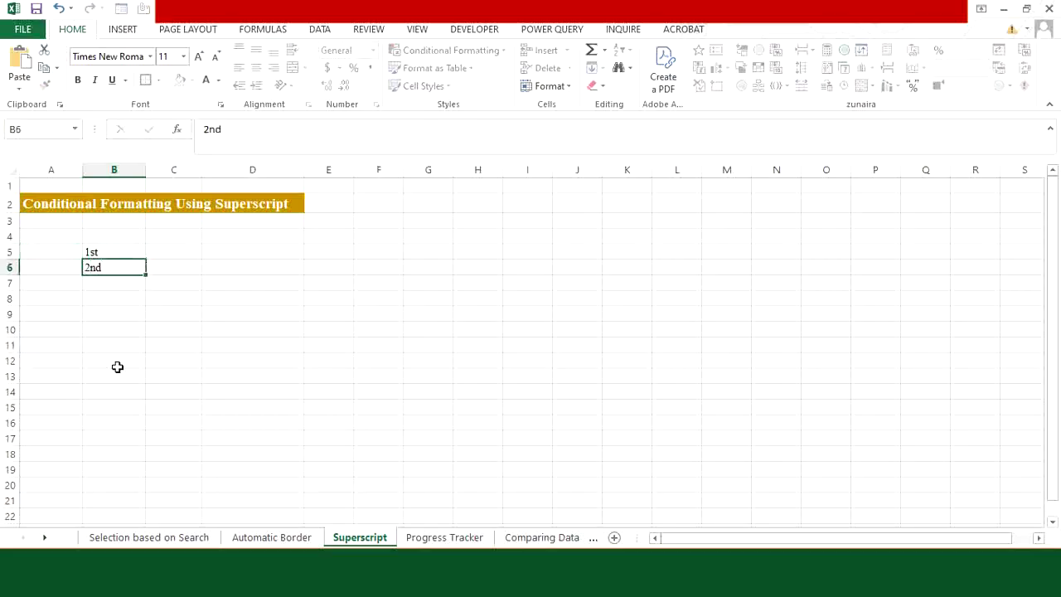
pyautogui.press('Return')
pyautogui.write('3rd')
pyautogui.press('Return')
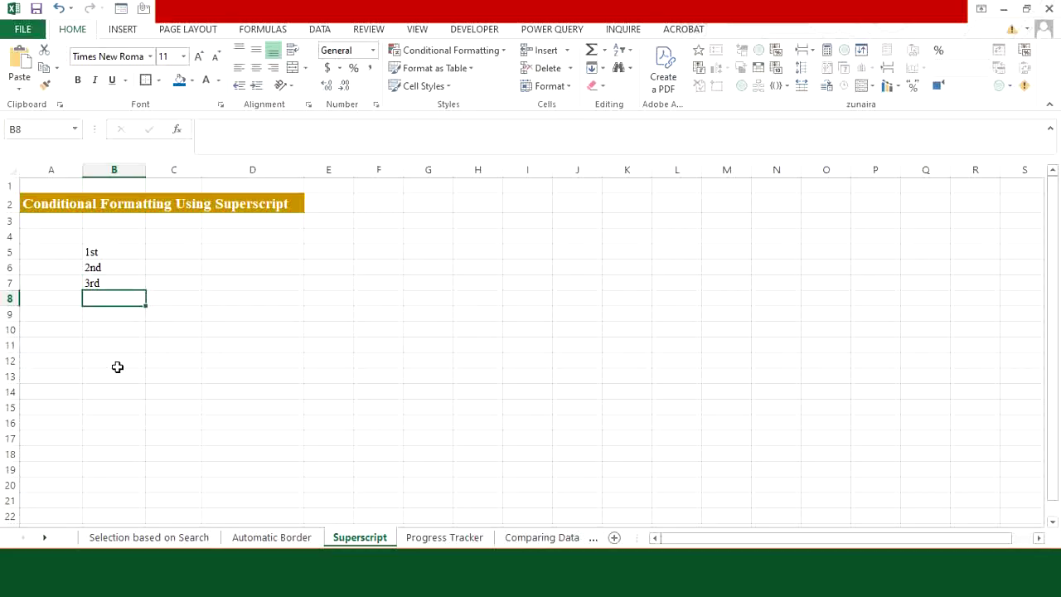
# - Clear 2nd and 3rd from B6 and B7, returning to B5
pyautogui.press('Up')
pyautogui.press('Up')
pyautogui.press('Delete')
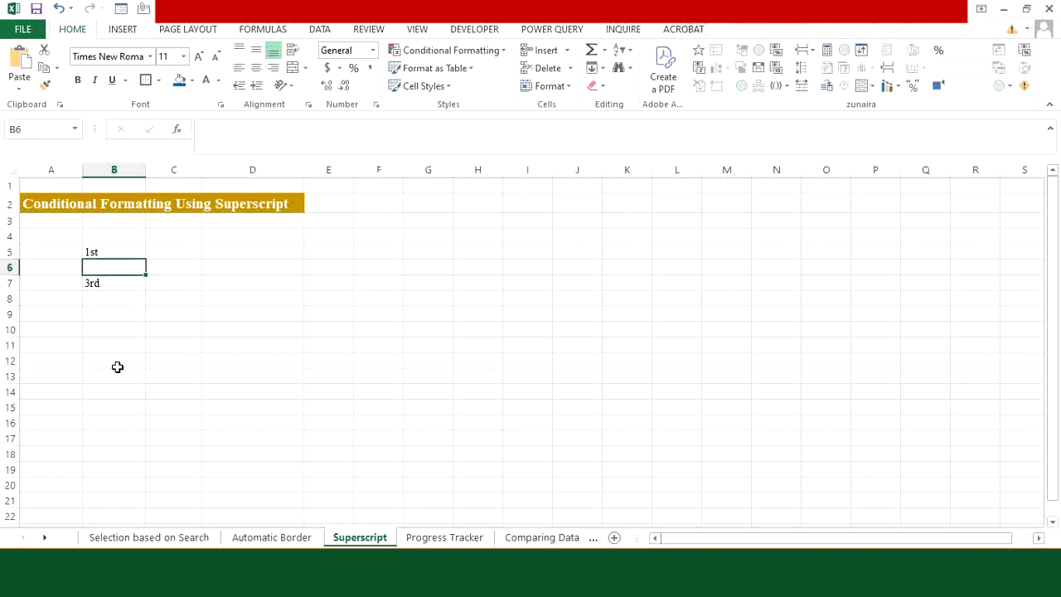
pyautogui.press('Down')
pyautogui.press('Delete')
pyautogui.press('Up')
pyautogui.press('Up')
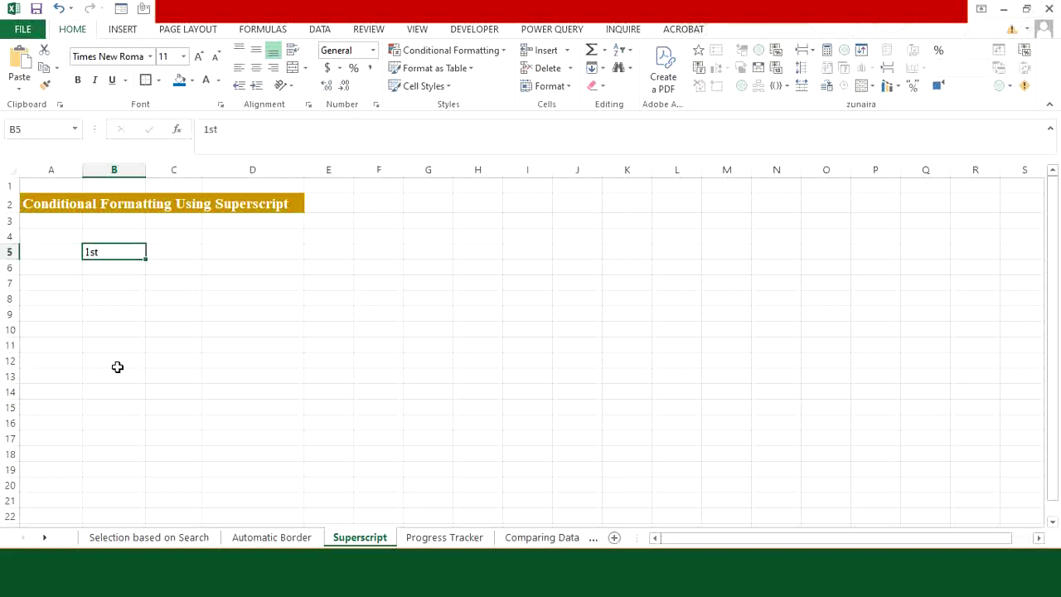
# - Format the 'st' in B5's 1st as superscript through Format Cells, then reselect B5
pyautogui.doubleClick(88, 251)
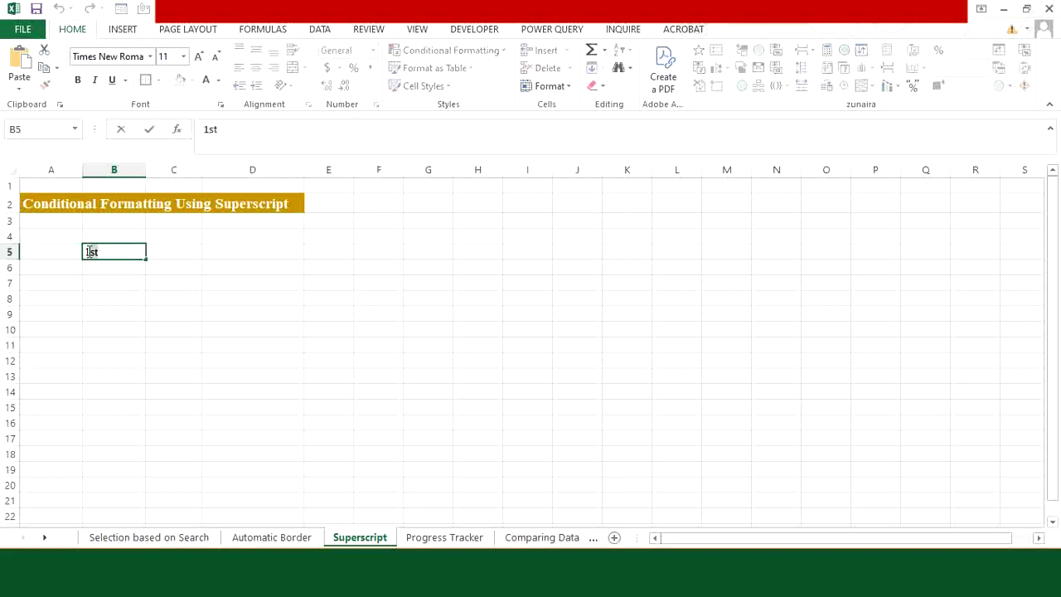
pyautogui.hotkey('shift', 'Left')
pyautogui.hotkey('shift', 'Right')
pyautogui.hotkey('ctrl', '1')
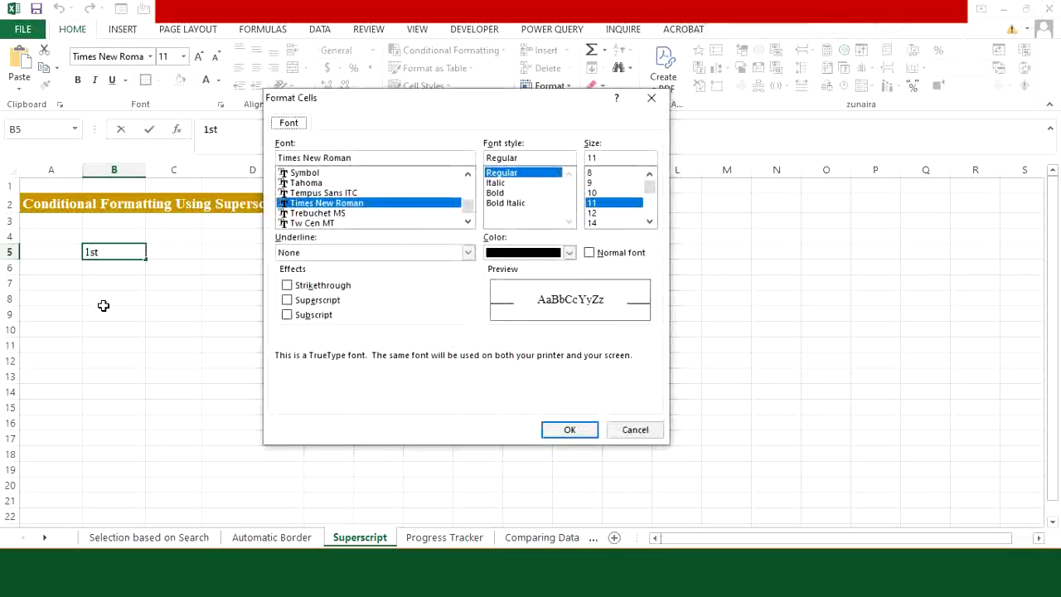
pyautogui.click(287, 300)
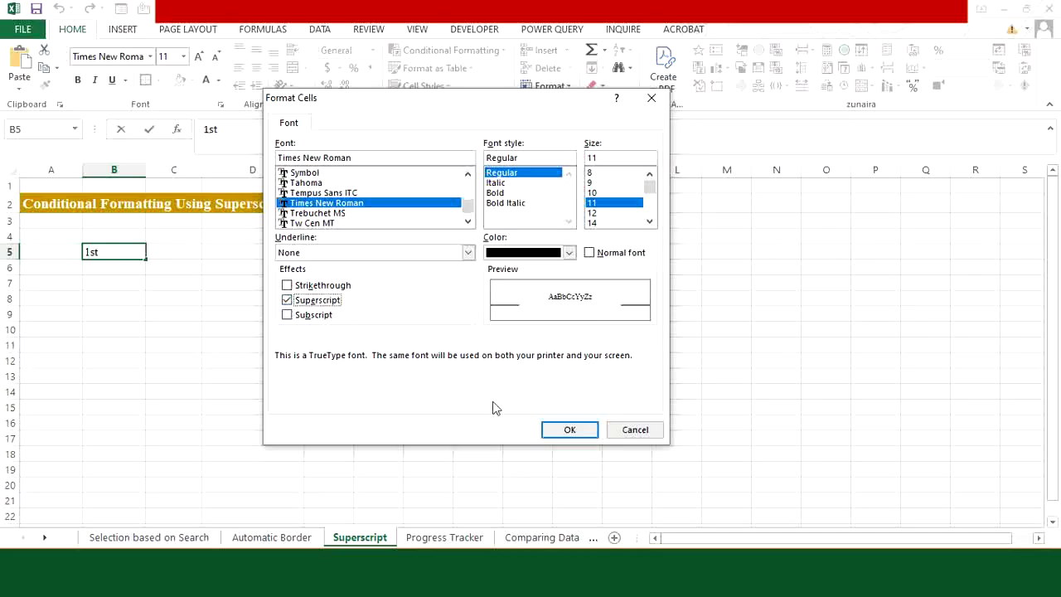
pyautogui.click(558, 430)
pyautogui.click(124, 270)
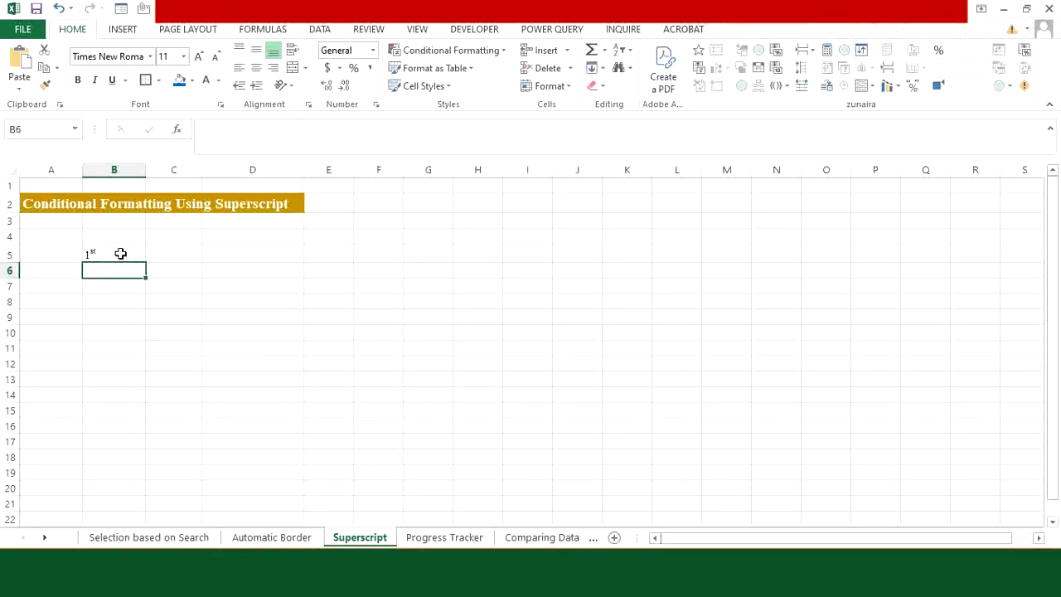
pyautogui.click(120, 254)
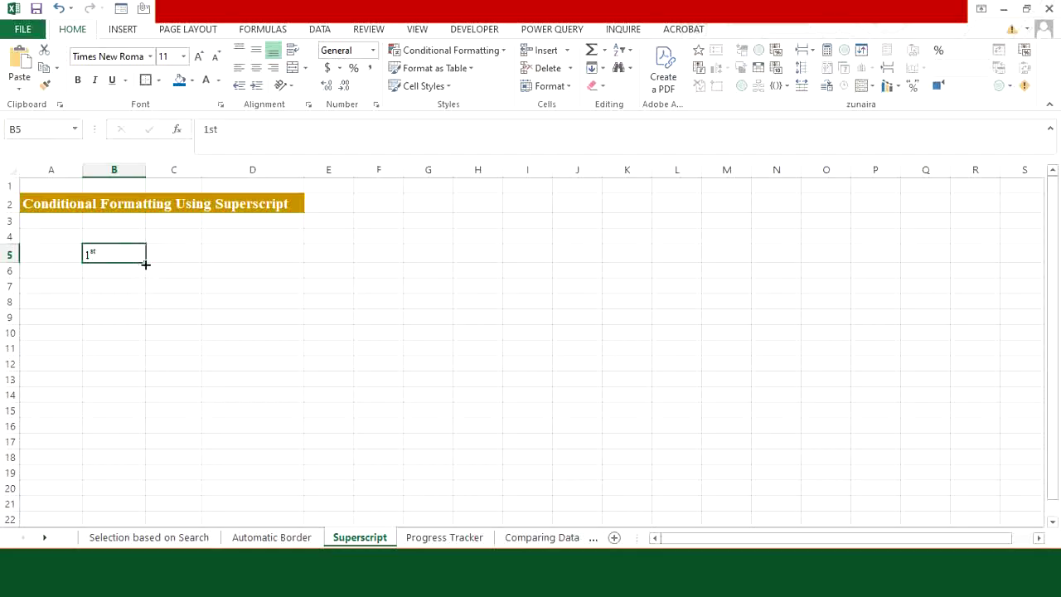
# - Drag the fill handle to extend the ordinals to 16th in B20, then switch to Progress Tracker
pyautogui.moveTo(146, 265); pyautogui.dragTo(119, 489)
pyautogui.click(173, 381)
pyautogui.scroll(-1, 134, 304)
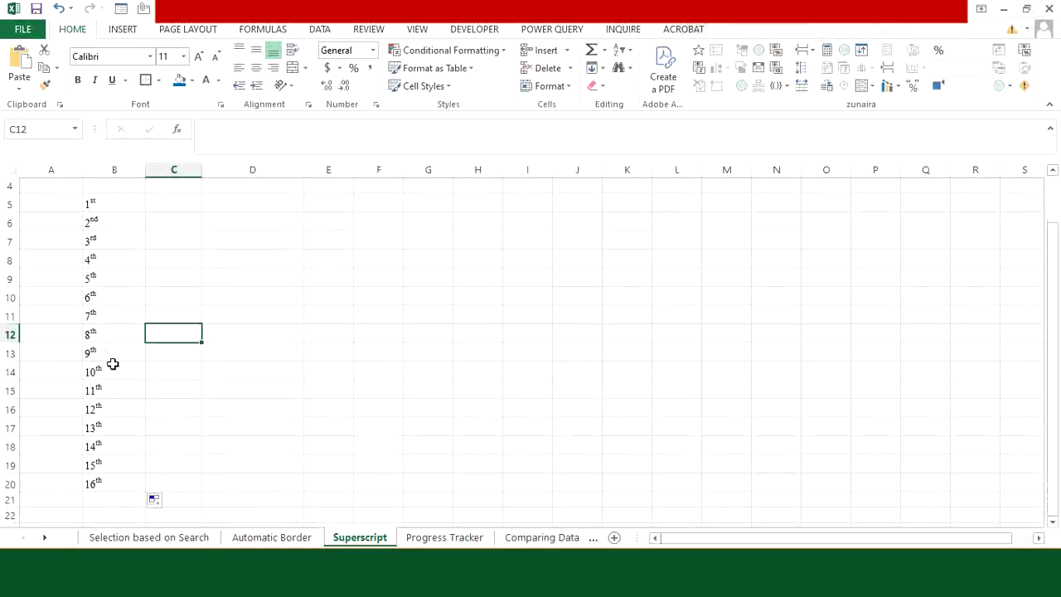
pyautogui.scroll(1, 111, 363)
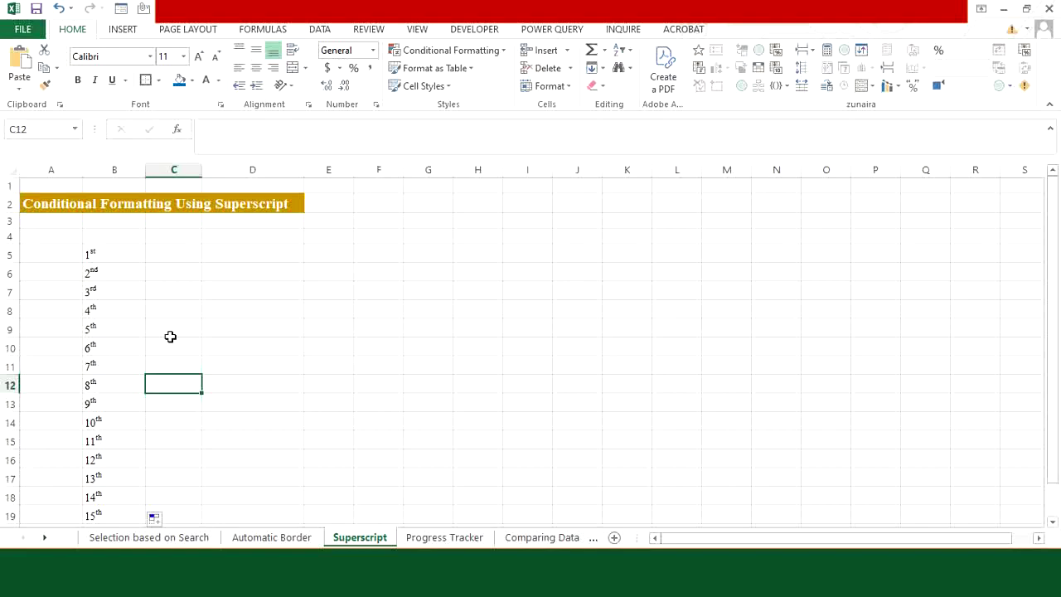
pyautogui.click(444, 537)
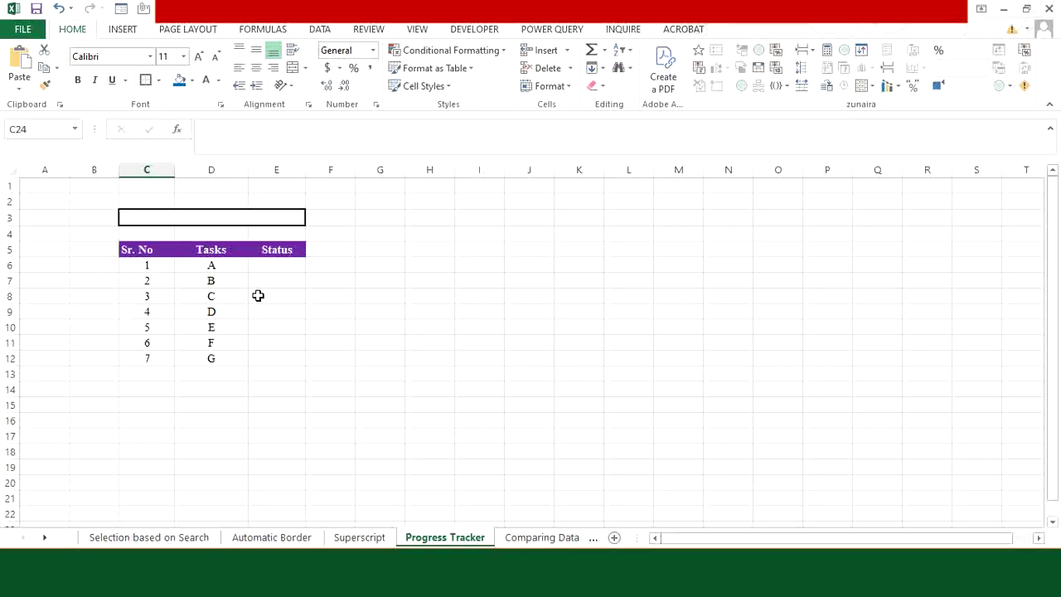
# - Select the Status cells E6 to E12 of the task list
pyautogui.click(277, 267)
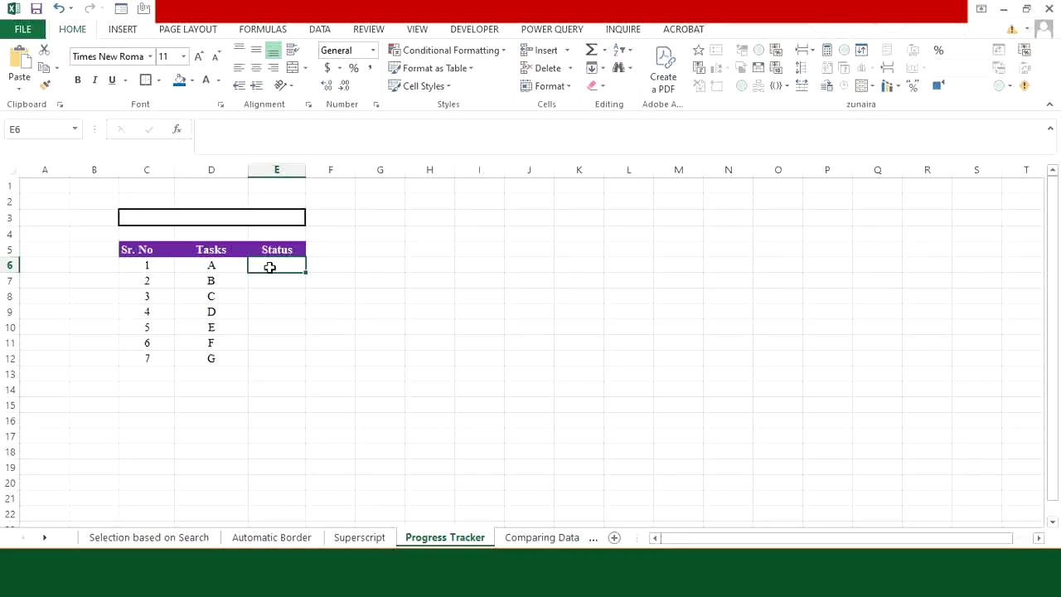
pyautogui.moveTo(270, 265); pyautogui.dragTo(273, 356)
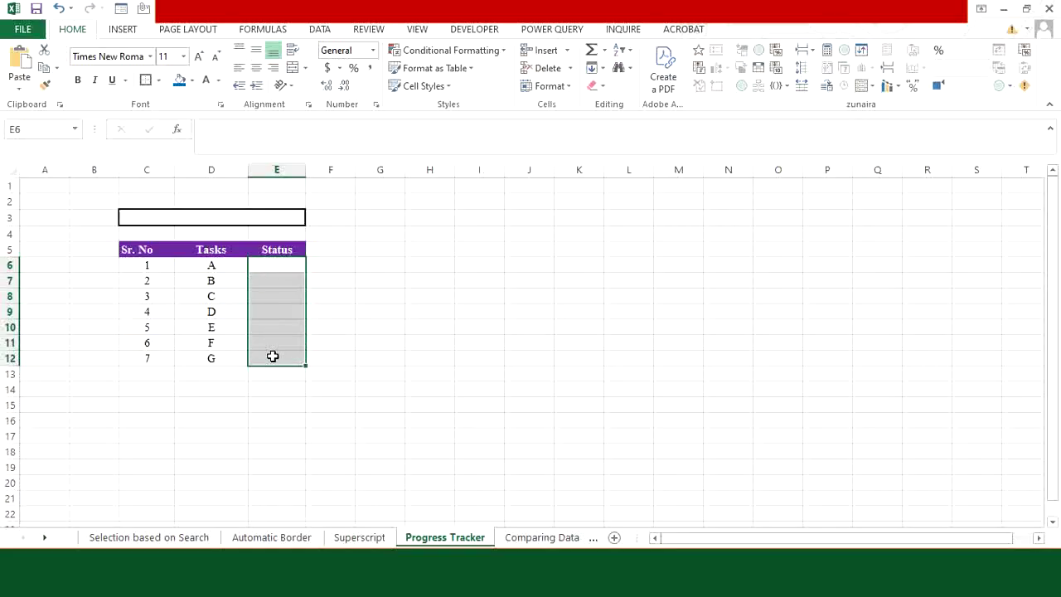
# - Start a new Icon Sets conditional formatting rule for the Status cells, showing icons only
pyautogui.click(498, 52)
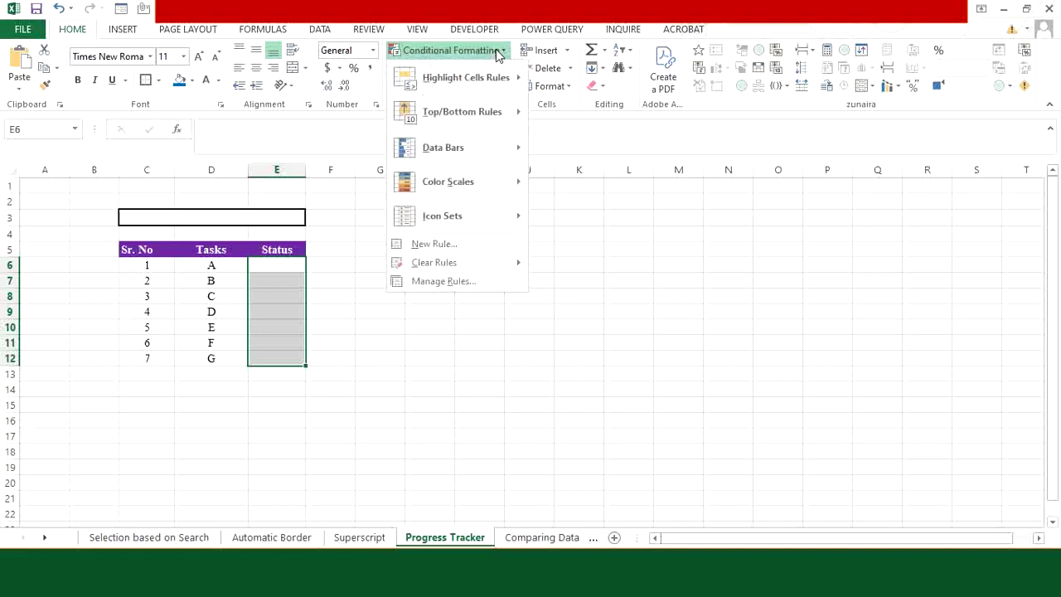
pyautogui.click(445, 243)
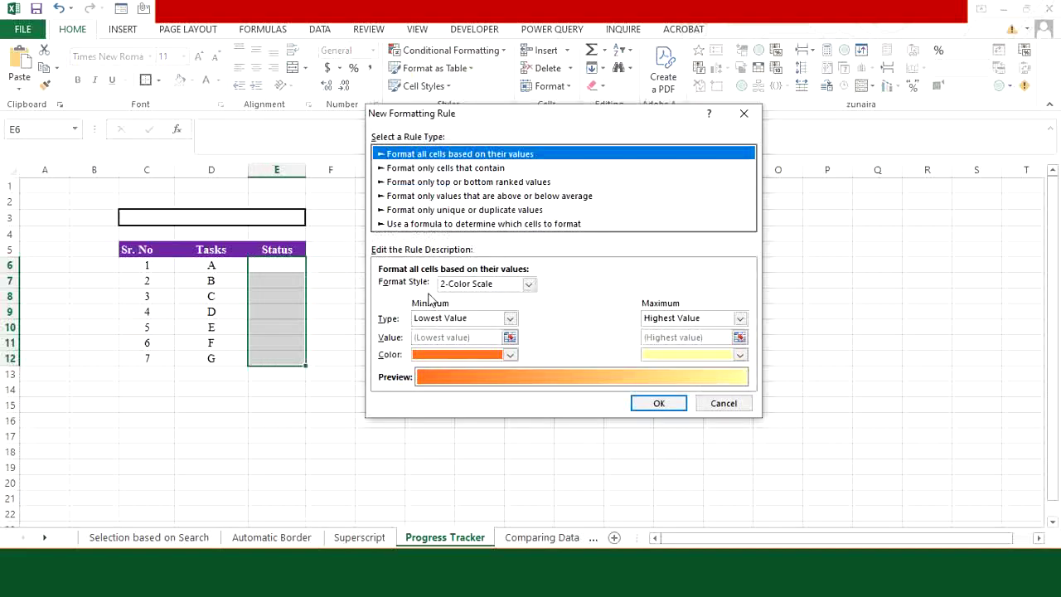
pyautogui.click(529, 284)
pyautogui.click(483, 325)
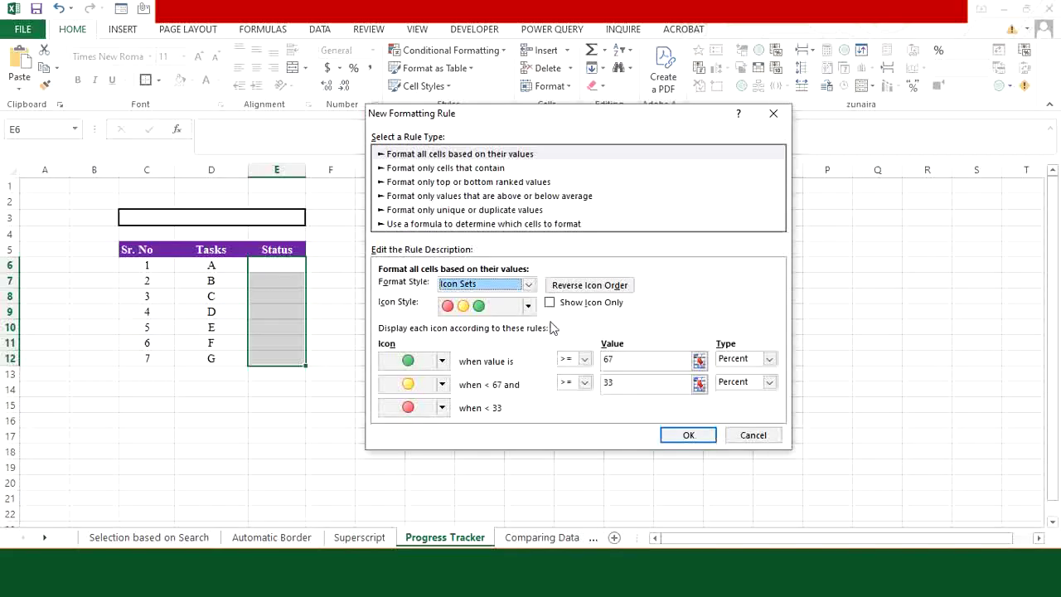
pyautogui.click(552, 303)
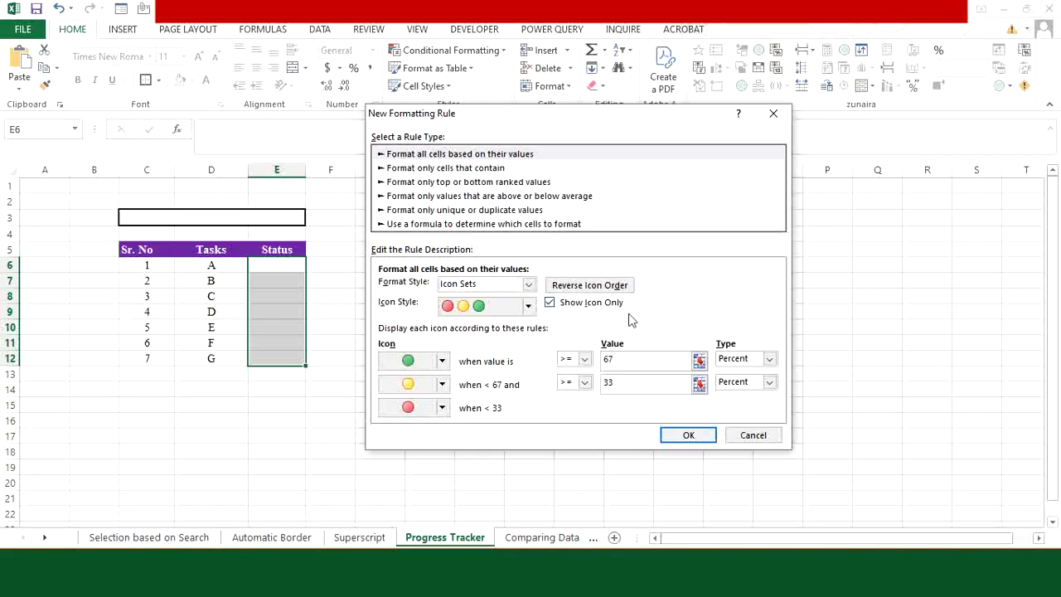
# - Set the green threshold to Number 1 and yellow to Number 0.5, then apply the rule
pyautogui.click(770, 358)
pyautogui.click(751, 373)
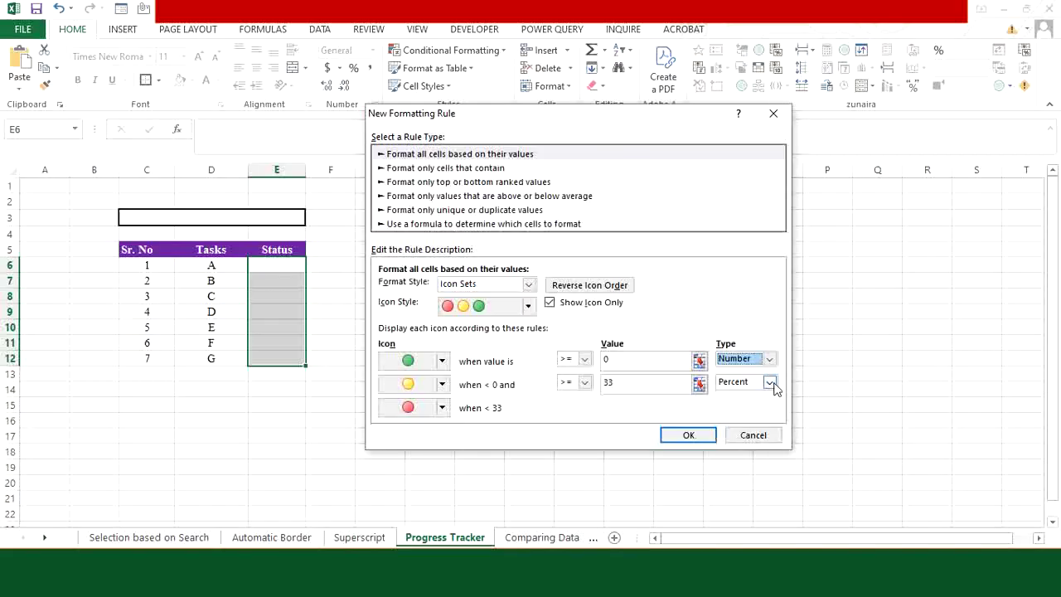
pyautogui.click(770, 382)
pyautogui.click(758, 396)
pyautogui.click(615, 360)
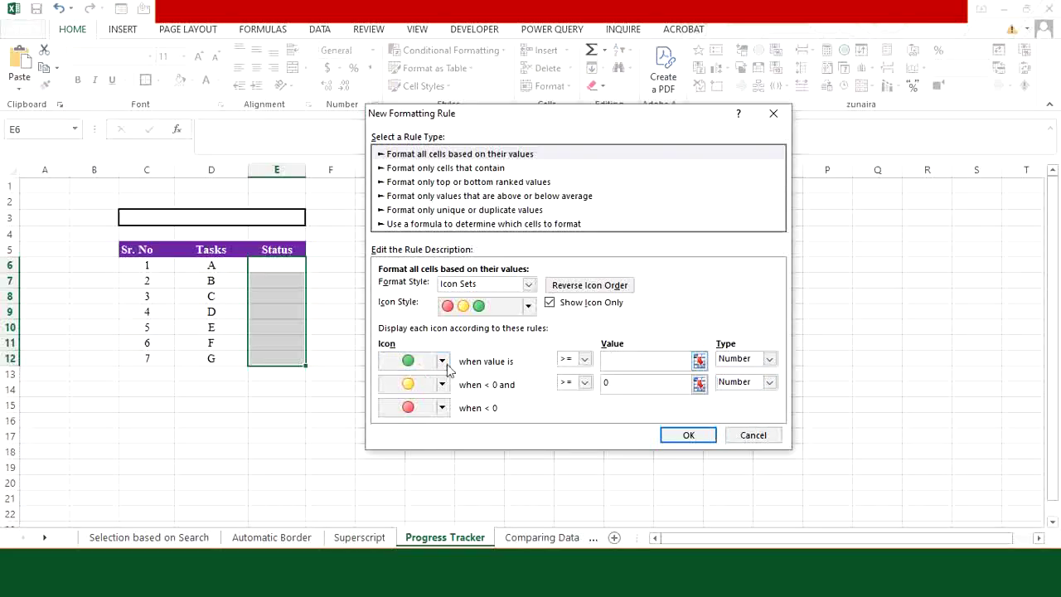
pyautogui.write('1')
pyautogui.click(614, 386)
pyautogui.write('.5')
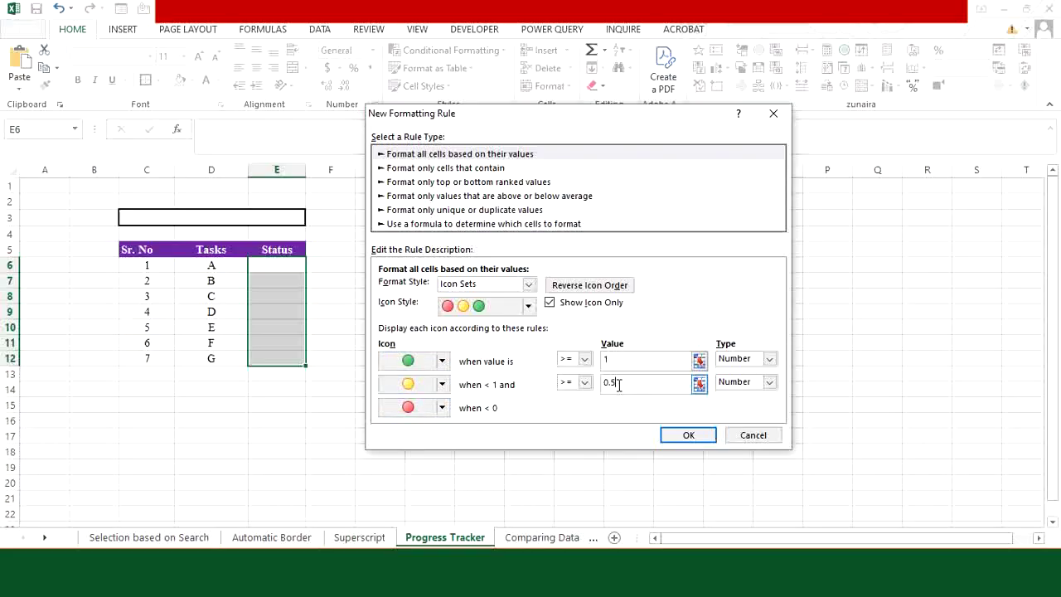
pyautogui.click(685, 436)
pyautogui.click(277, 264)
# - Enter status 1 for task A in E6 and 0 for task B in E7
pyautogui.write('1')
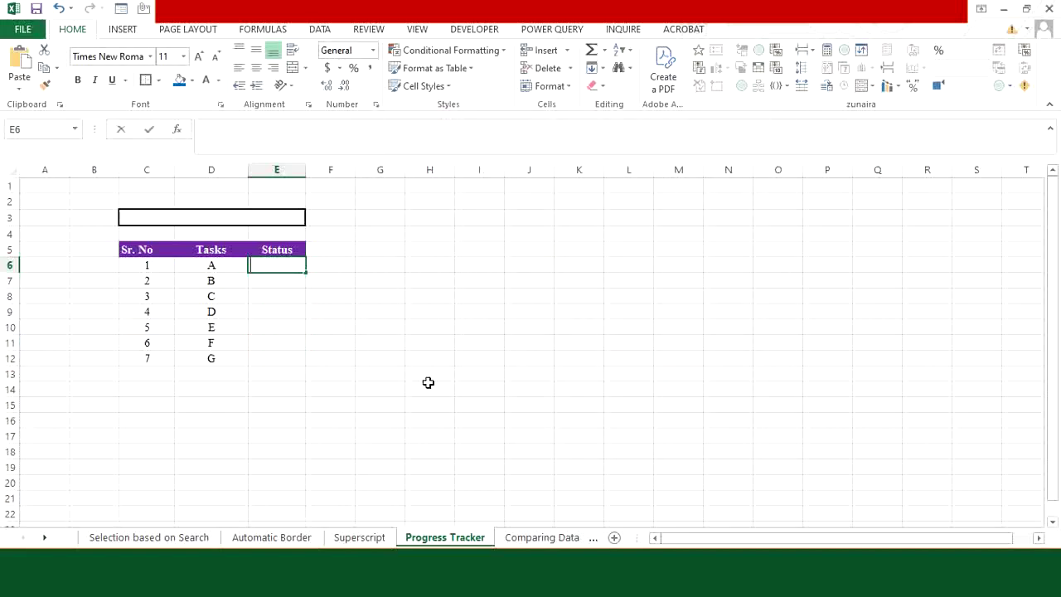
pyautogui.press('Return')
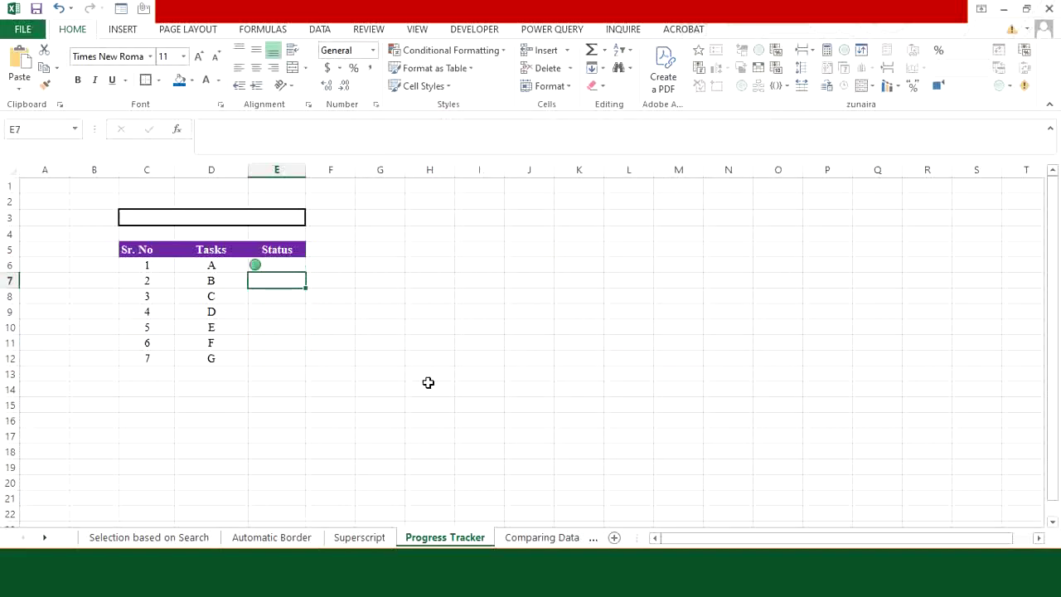
pyautogui.write('0')
pyautogui.press('Return')
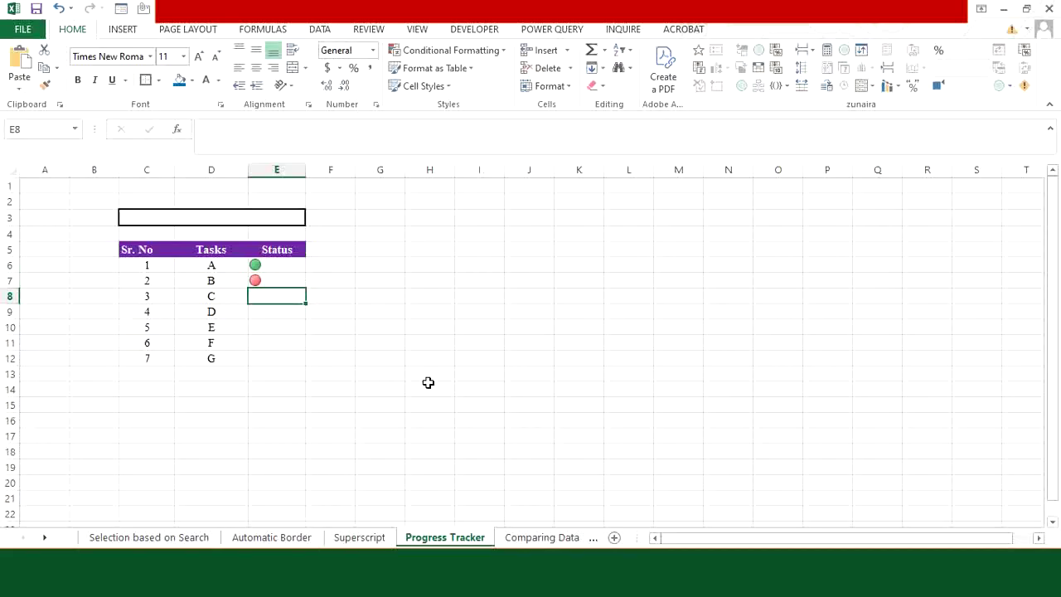
# - Centre-align the Status cells E6:E12
pyautogui.moveTo(282, 263); pyautogui.dragTo(282, 359)
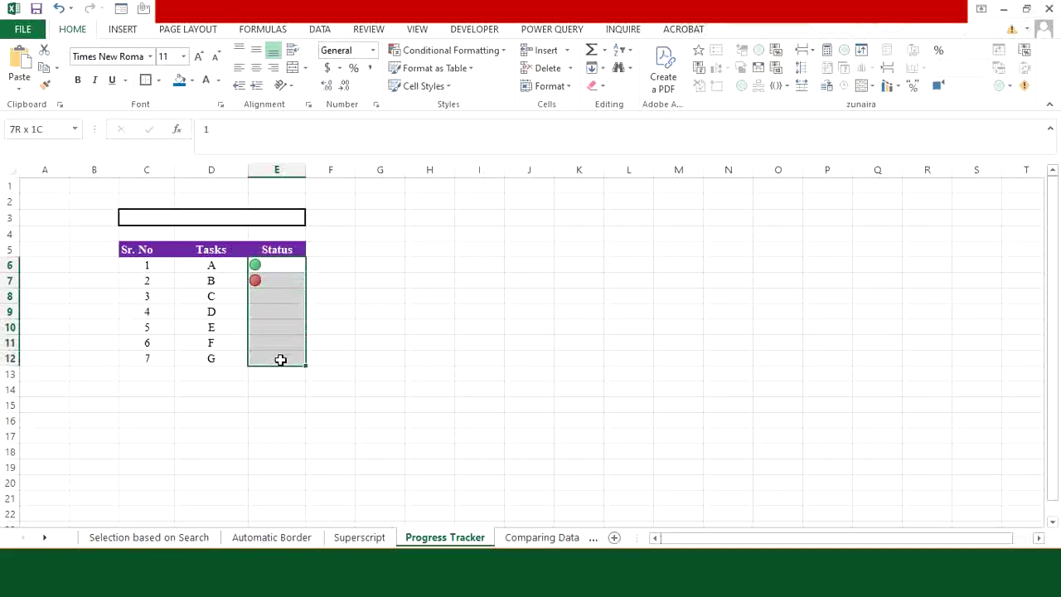
pyautogui.click(256, 67)
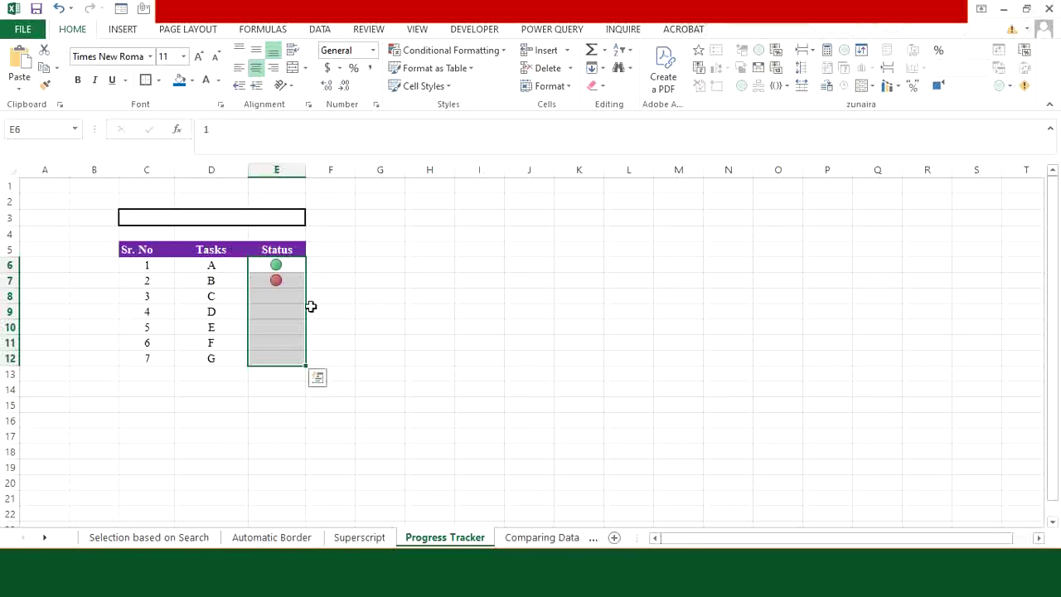
pyautogui.click(284, 374)
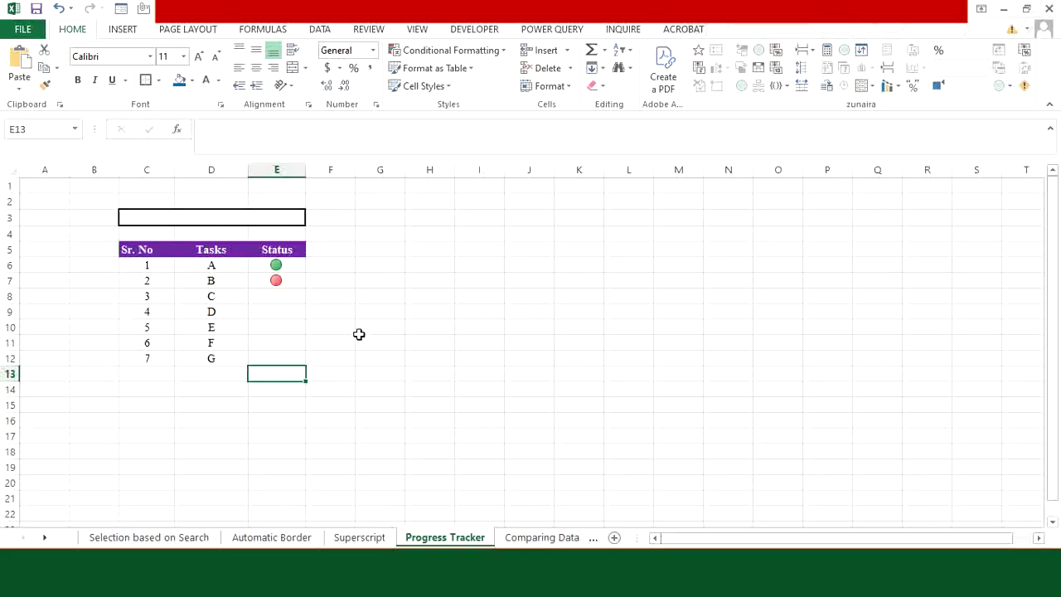
# - In C3, type =COUNTIF($E$6:$E$12,"1")/COUNTA($E$6:$E$12) using absolute ranges
pyautogui.click(229, 214)
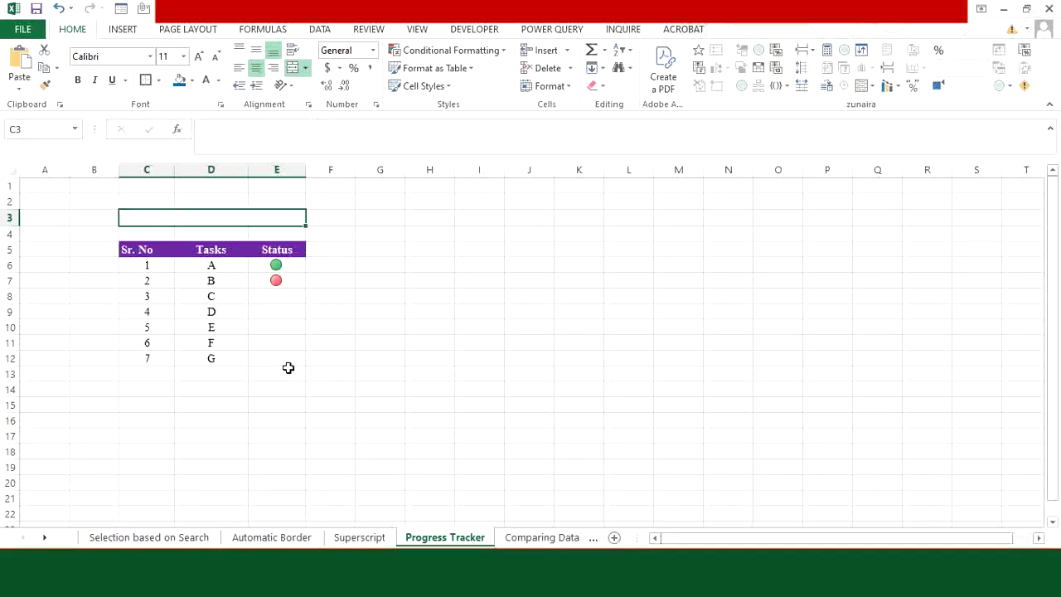
pyautogui.write('=COUNTIF(')
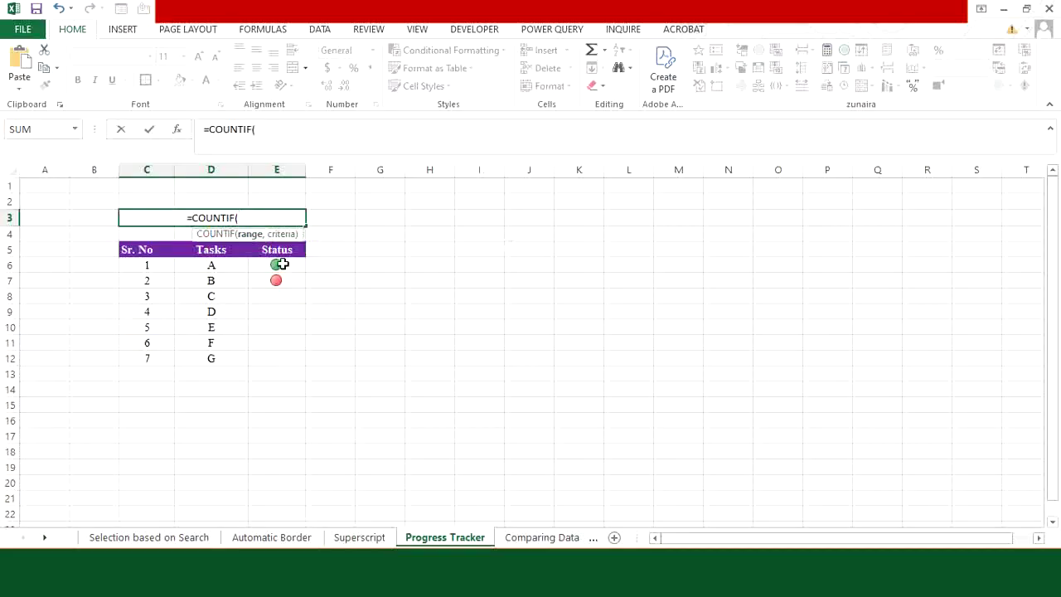
pyautogui.moveTo(278, 264); pyautogui.dragTo(280, 358)
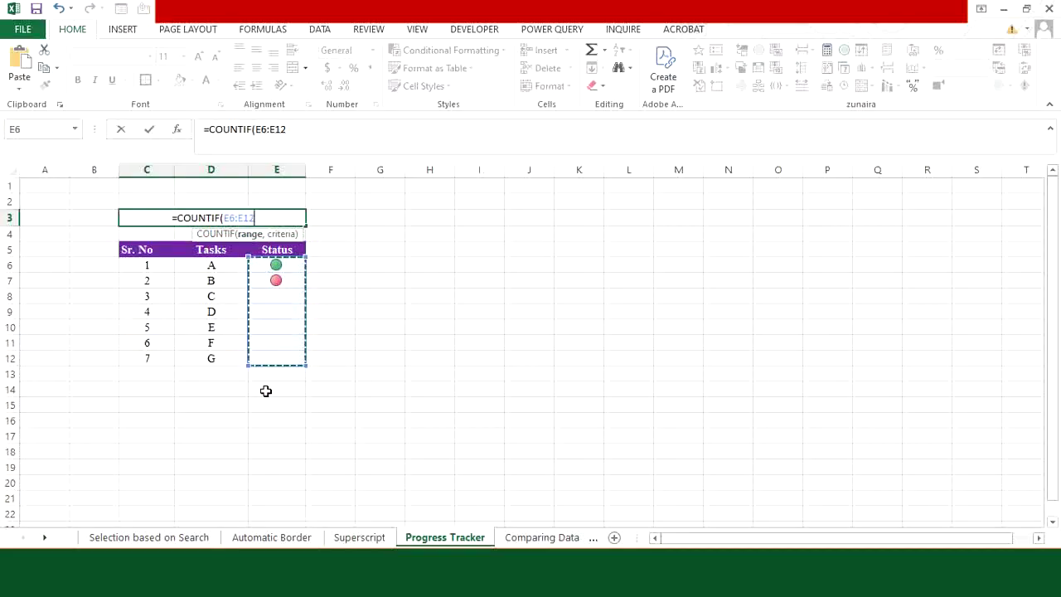
pyautogui.press('F4')
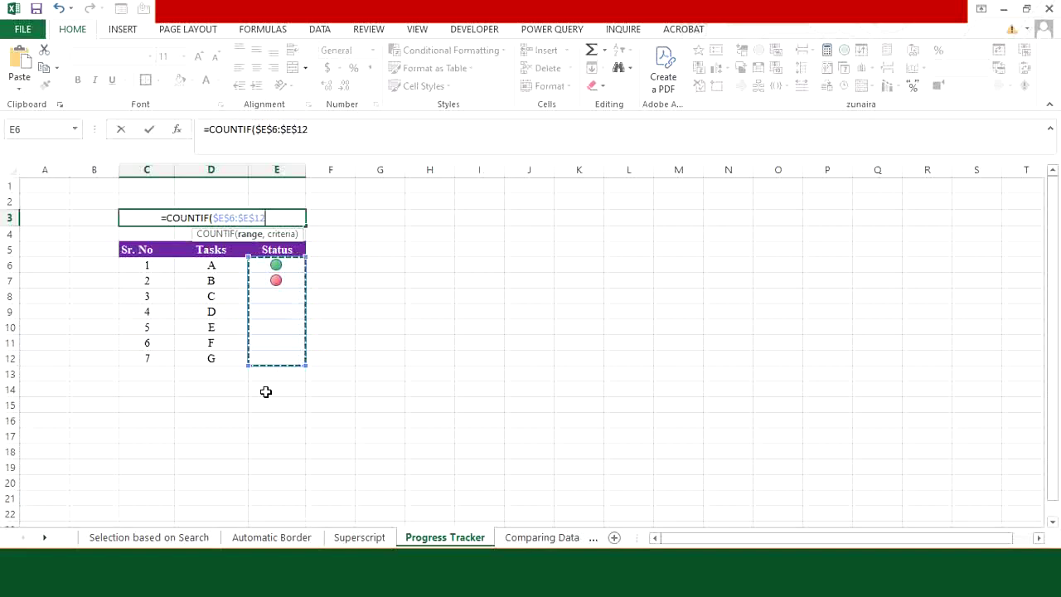
pyautogui.write(',')
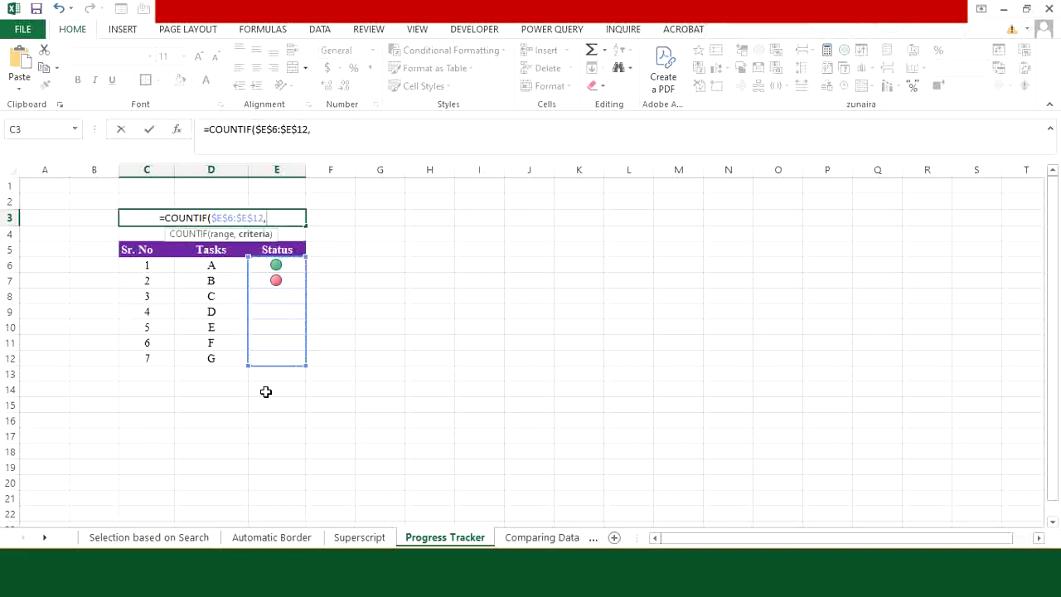
pyautogui.write('"1')
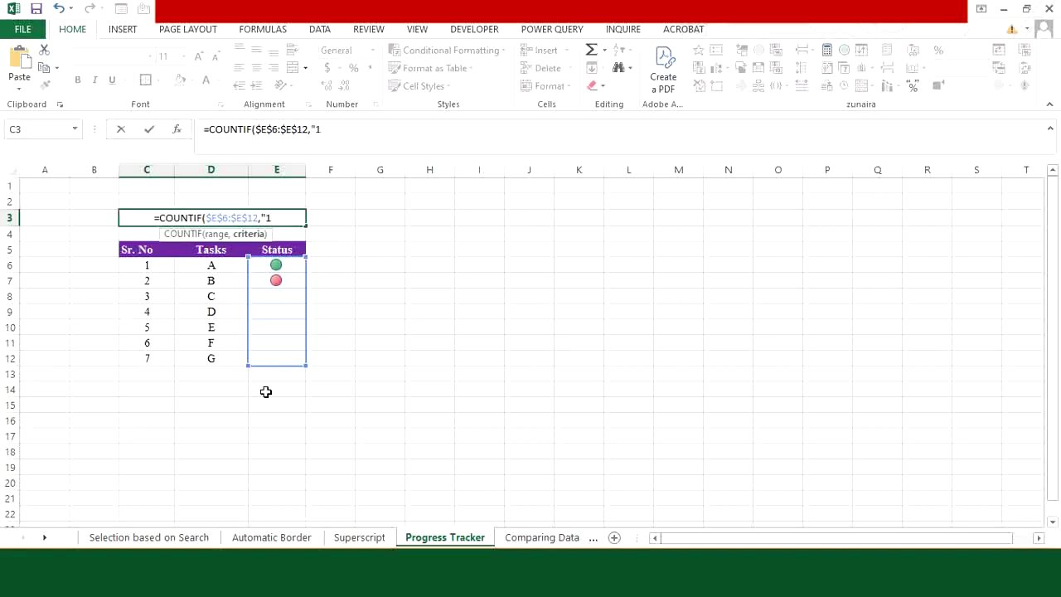
pyautogui.write('")')
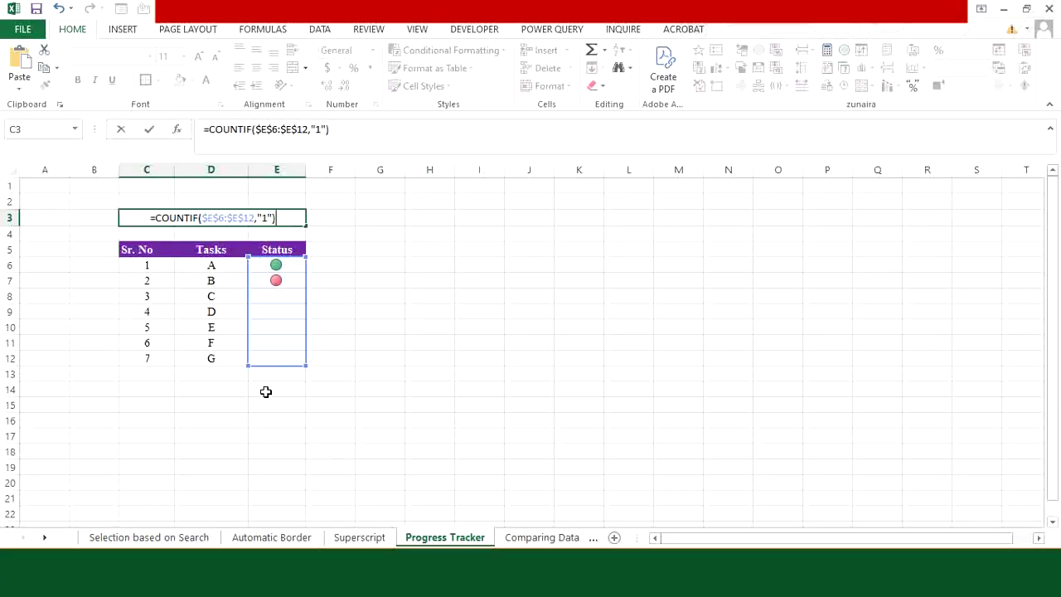
pyautogui.write('/COUNT')
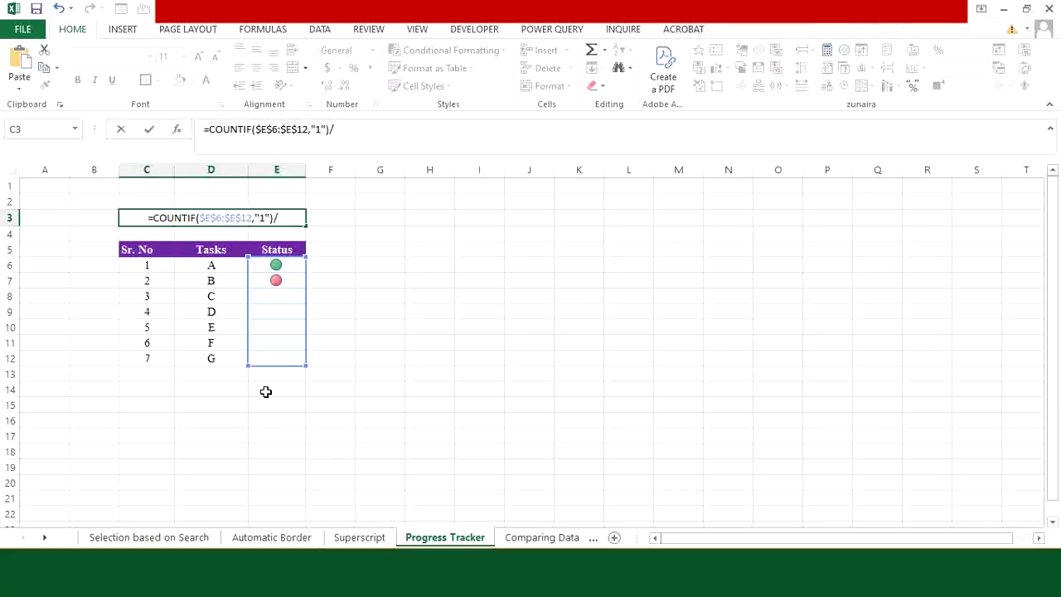
pyautogui.write('A(')
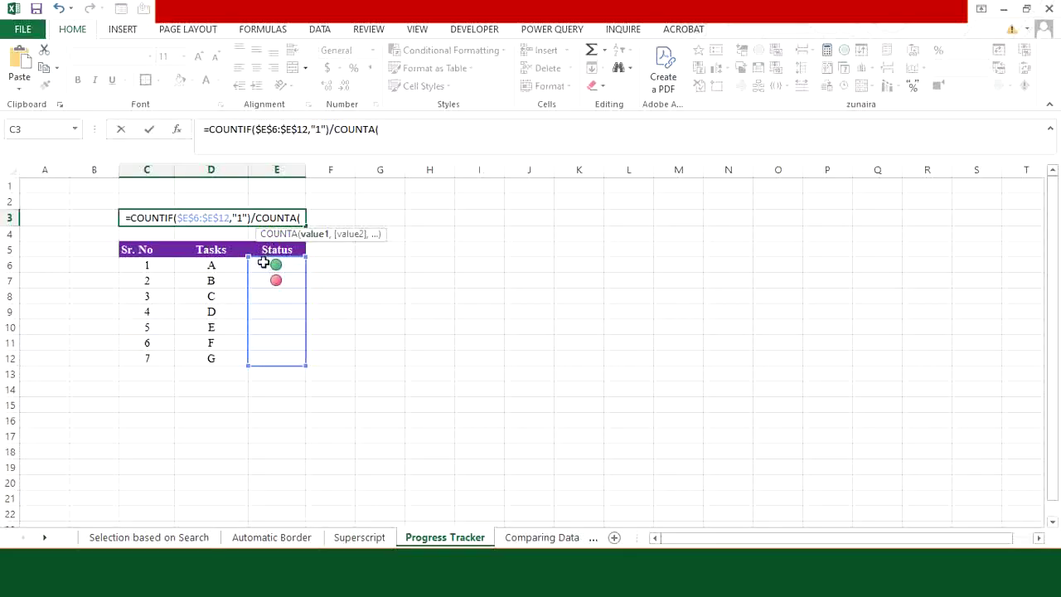
pyautogui.moveTo(265, 263); pyautogui.dragTo(266, 360)
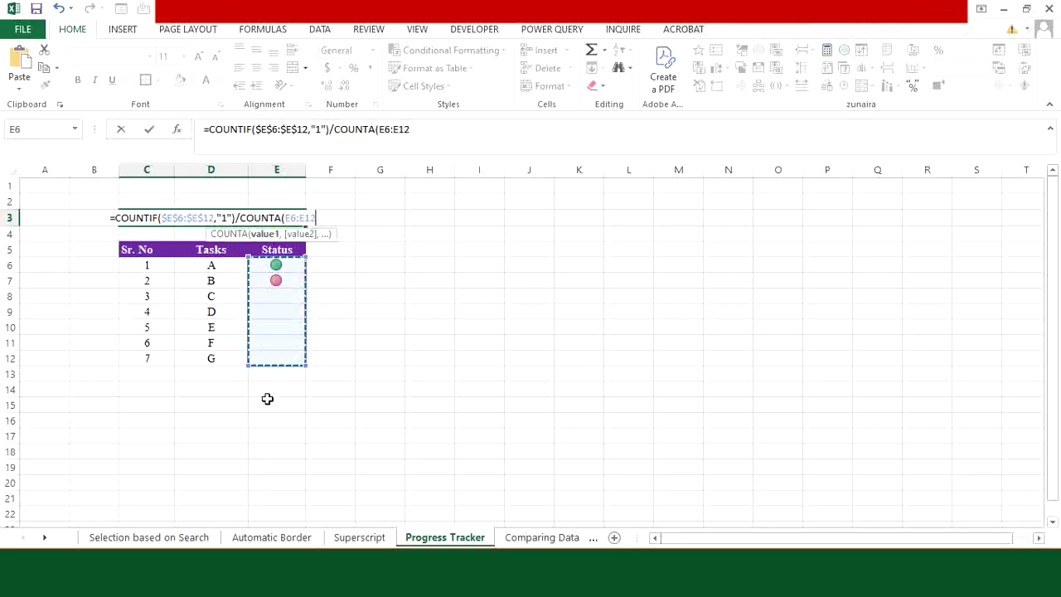
pyautogui.press('F4')
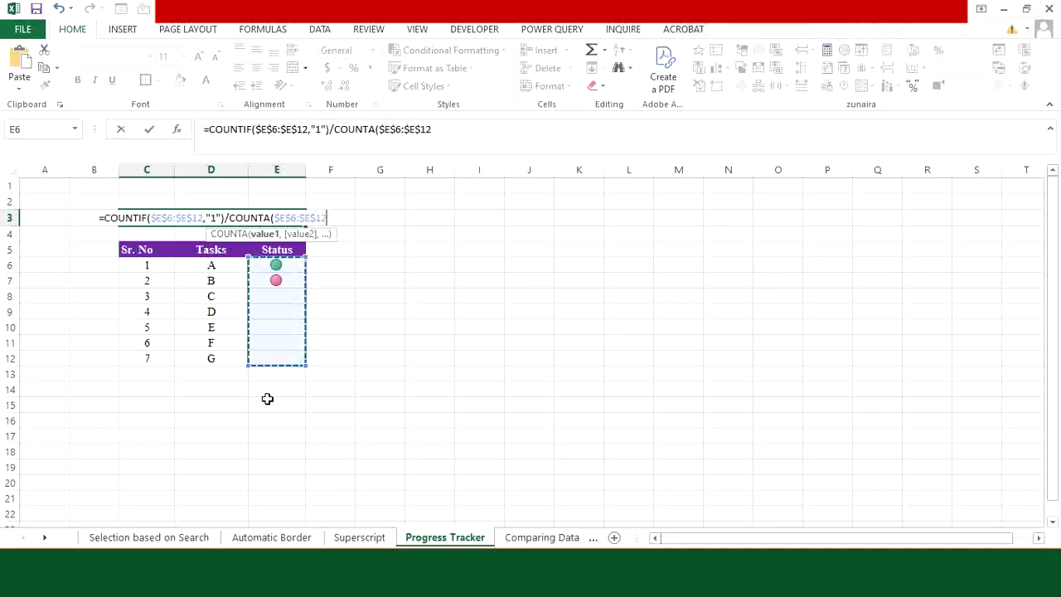
# - Finish and commit the progress formula in C3, which returns 0.5
pyautogui.write(')')
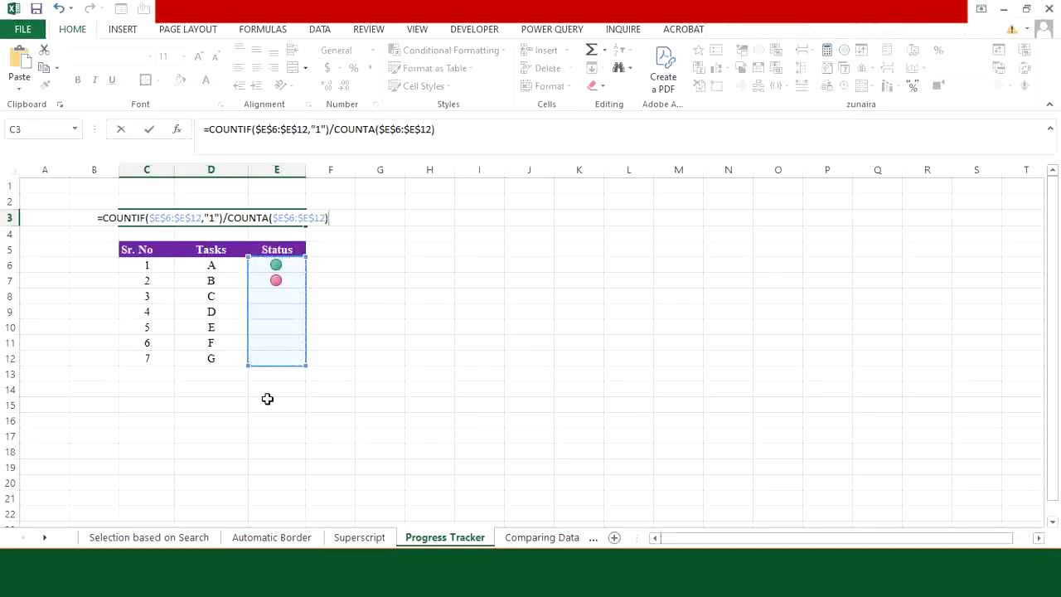
pyautogui.press('Return')
pyautogui.click(229, 218)
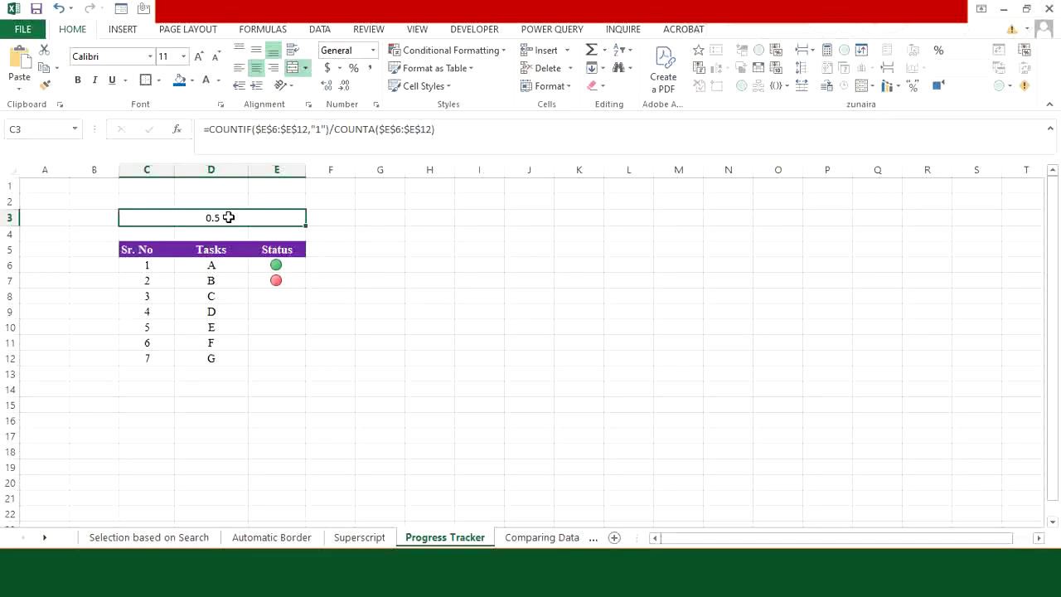
# - Format C3 as Percentage with 2 decimal places
pyautogui.hotkey('ctrl', '1')
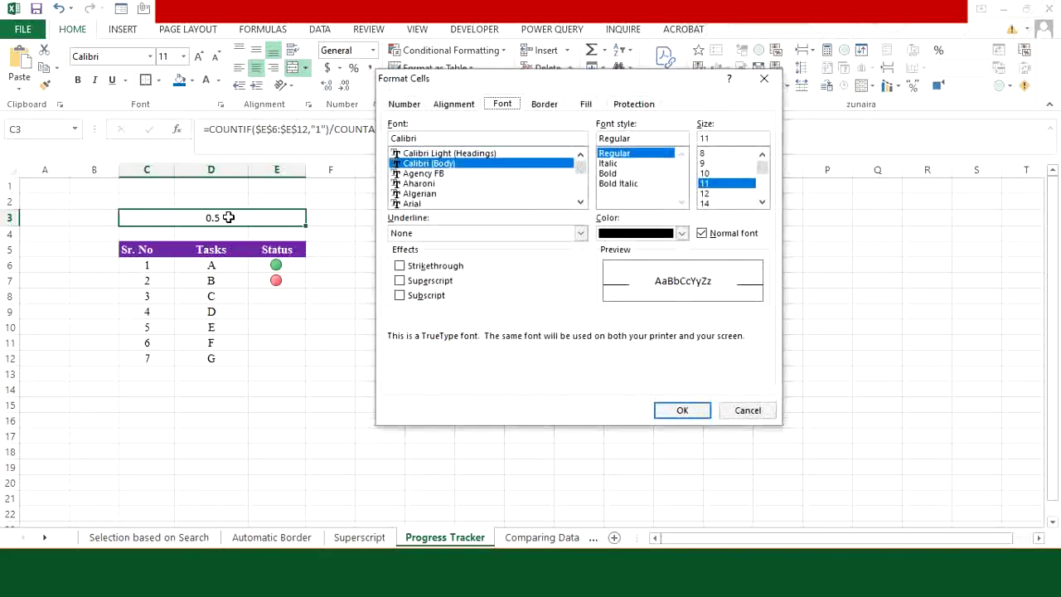
pyautogui.click(404, 103)
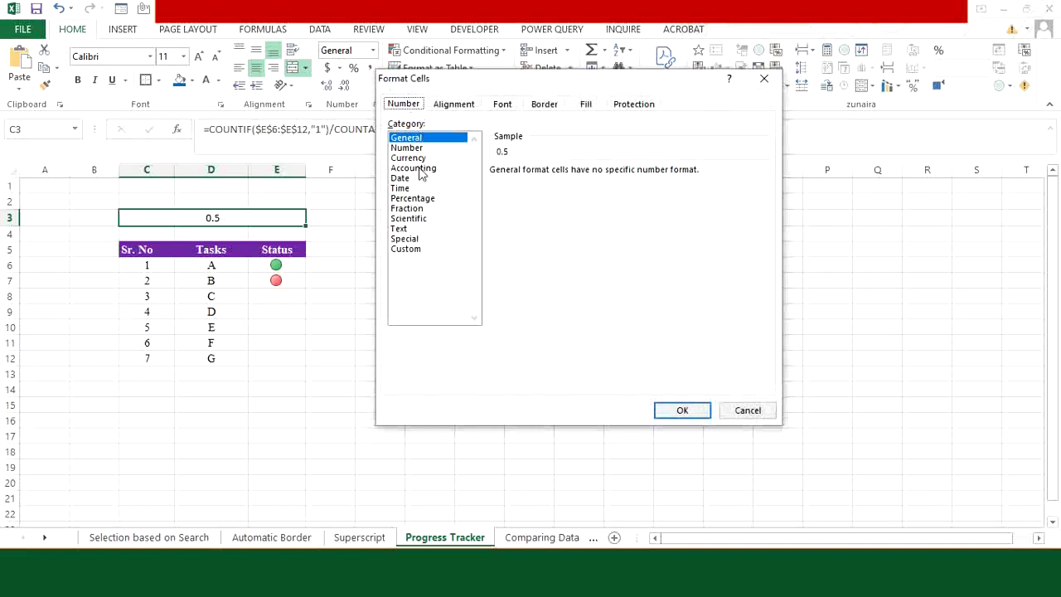
pyautogui.click(415, 201)
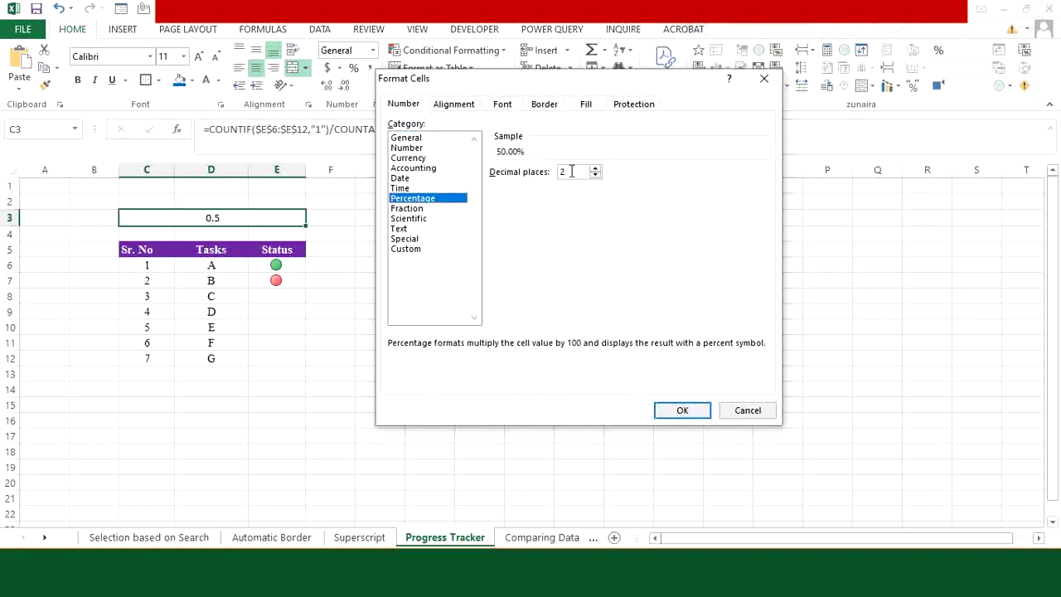
pyautogui.click(680, 410)
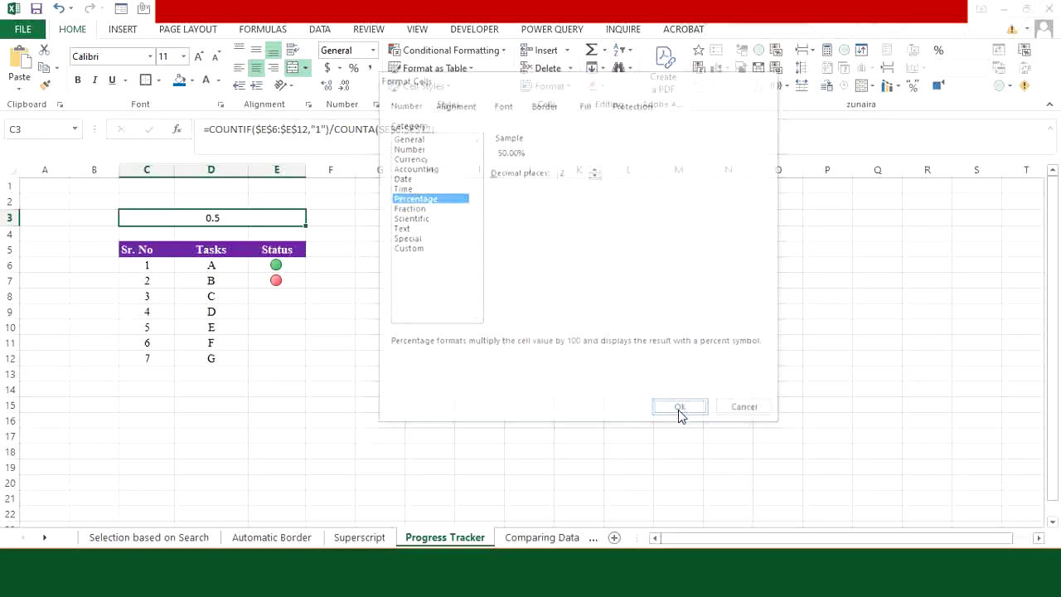
# - Confirm the percentage format and enter statuses 1, 0, 0, 0, 1 for tasks C–G
pyautogui.click(280, 297)
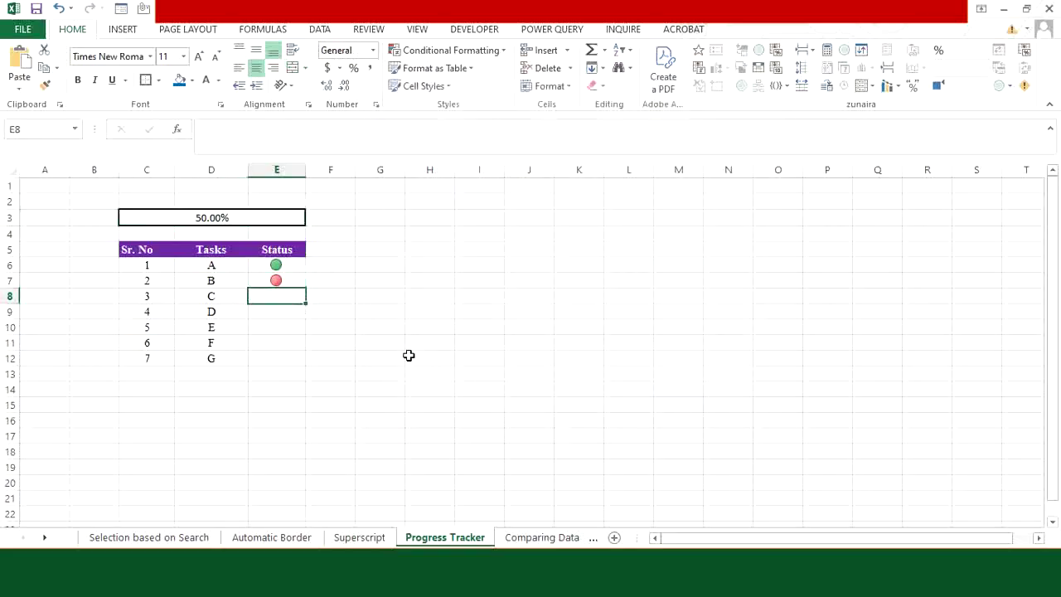
pyautogui.write('1')
pyautogui.press('Return')
pyautogui.write('0')
pyautogui.press('Return')
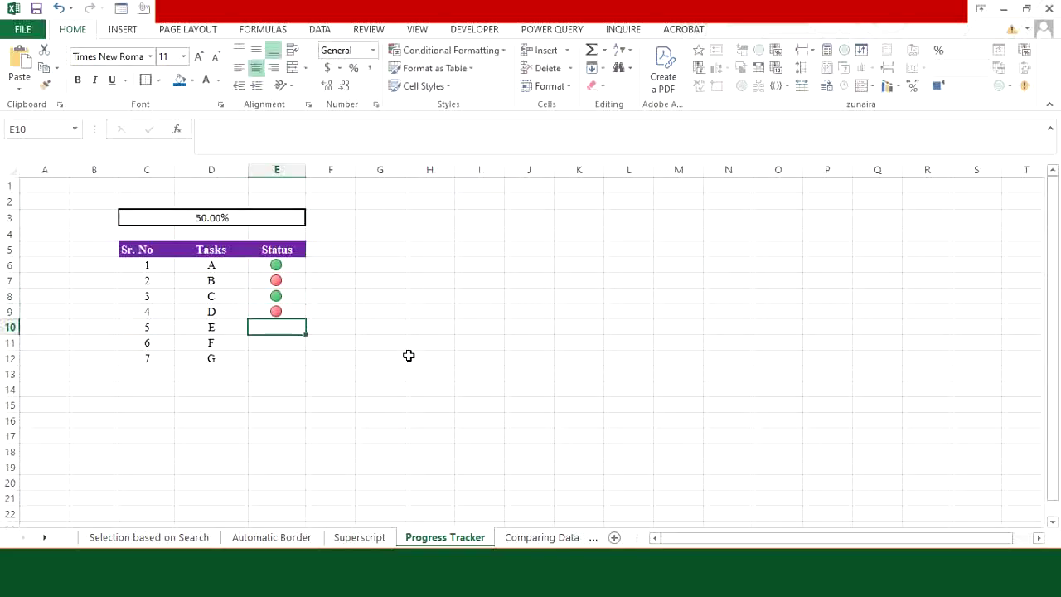
pyautogui.write('0')
pyautogui.press('Return')
pyautogui.write('0')
pyautogui.press('Return')
pyautogui.write('1')
pyautogui.click(240, 218)
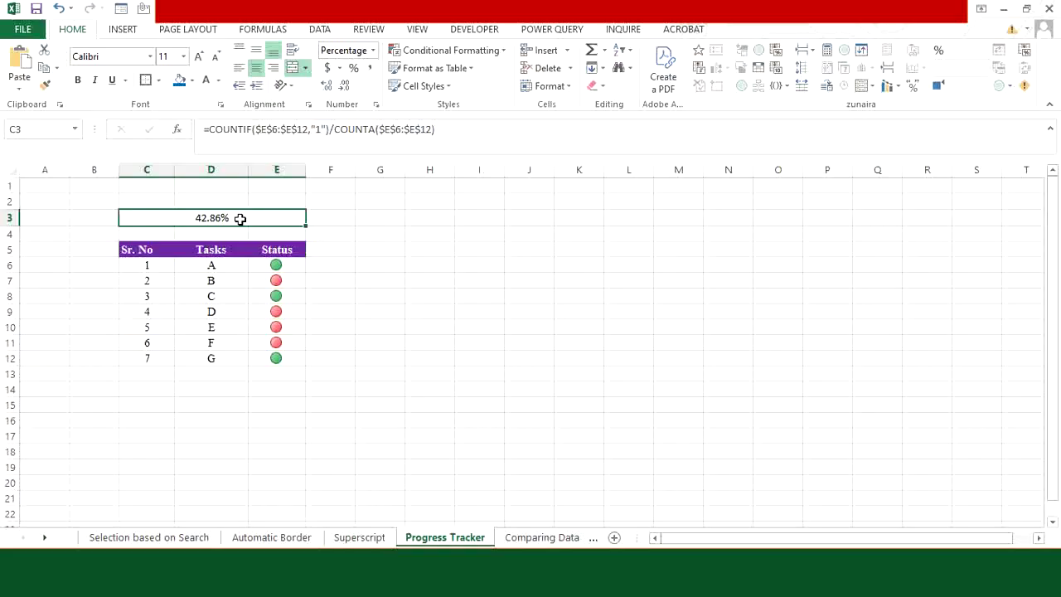
# - Start a Data Bar rule for C3 with both minimum and maximum types set to Number
pyautogui.click(494, 52)
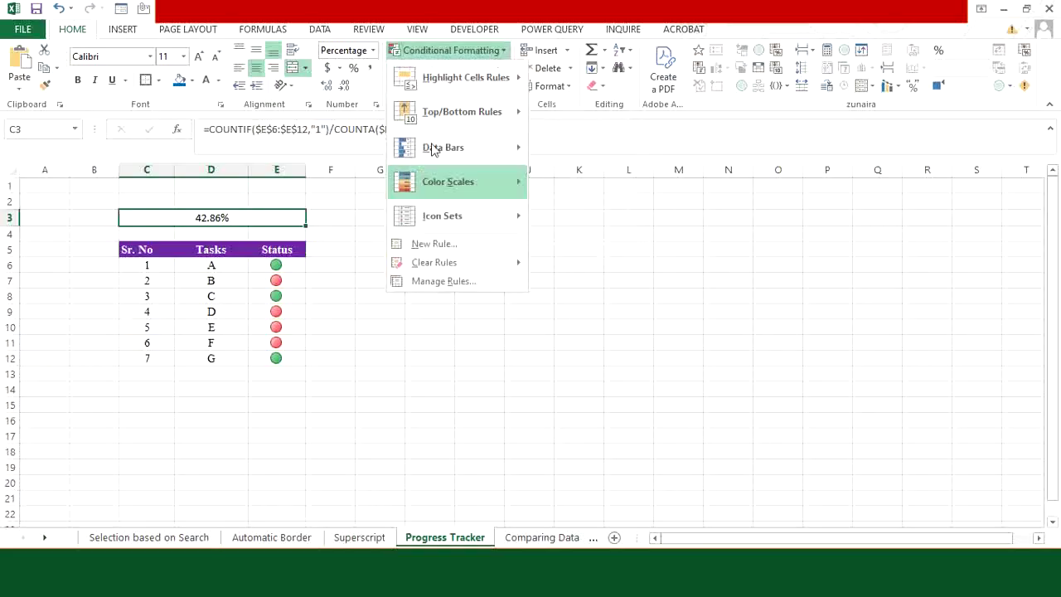
pyautogui.click(426, 244)
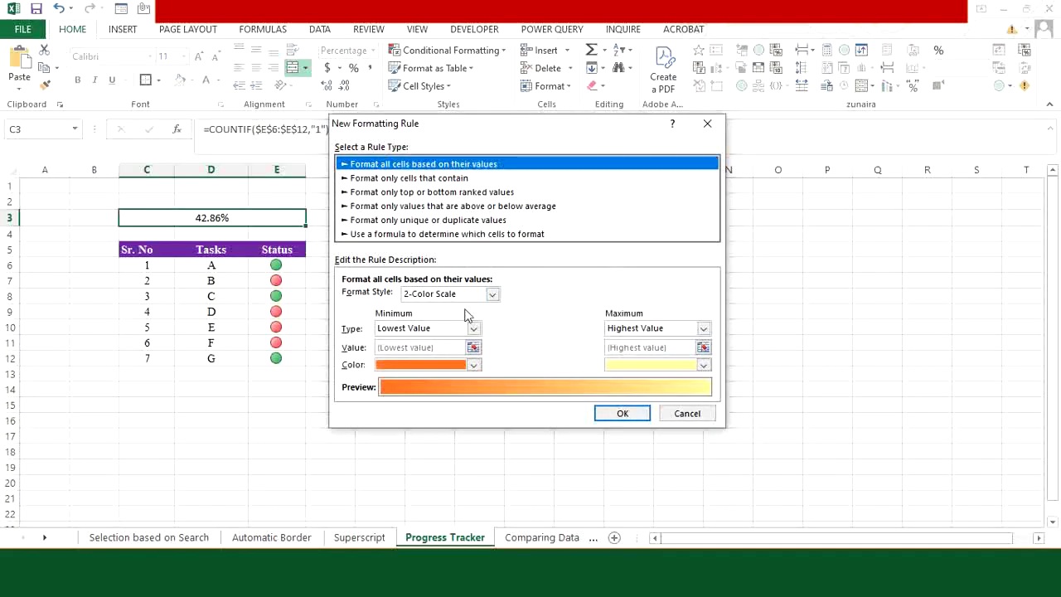
pyautogui.click(493, 295)
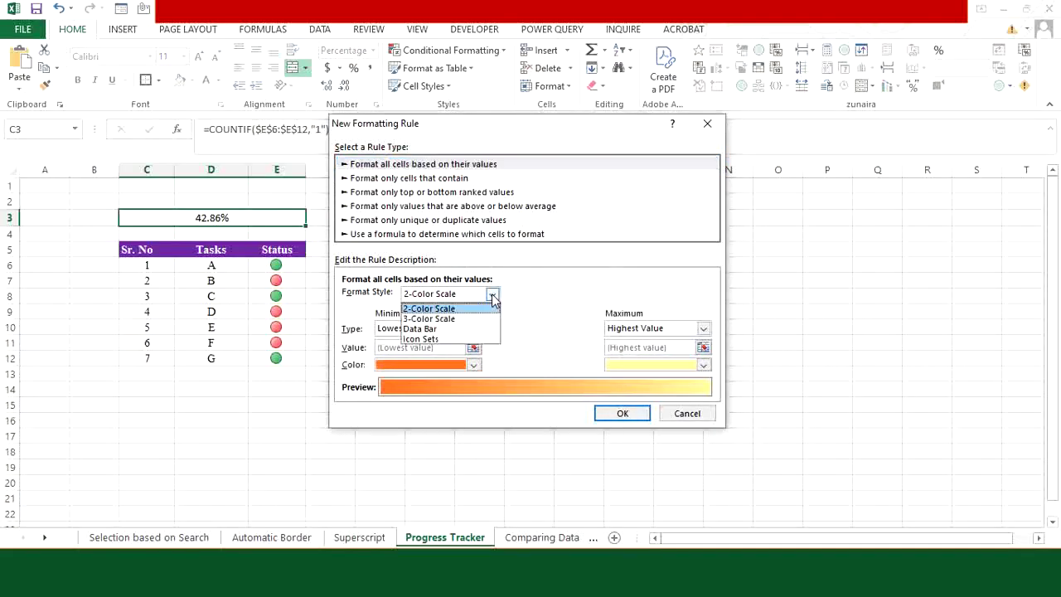
pyautogui.click(454, 329)
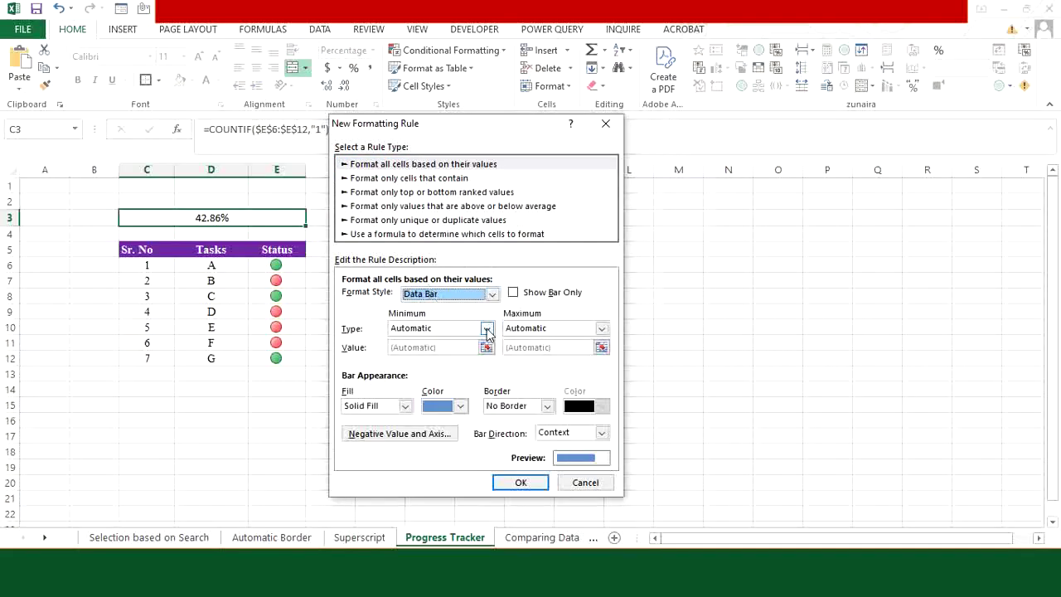
pyautogui.click(486, 328)
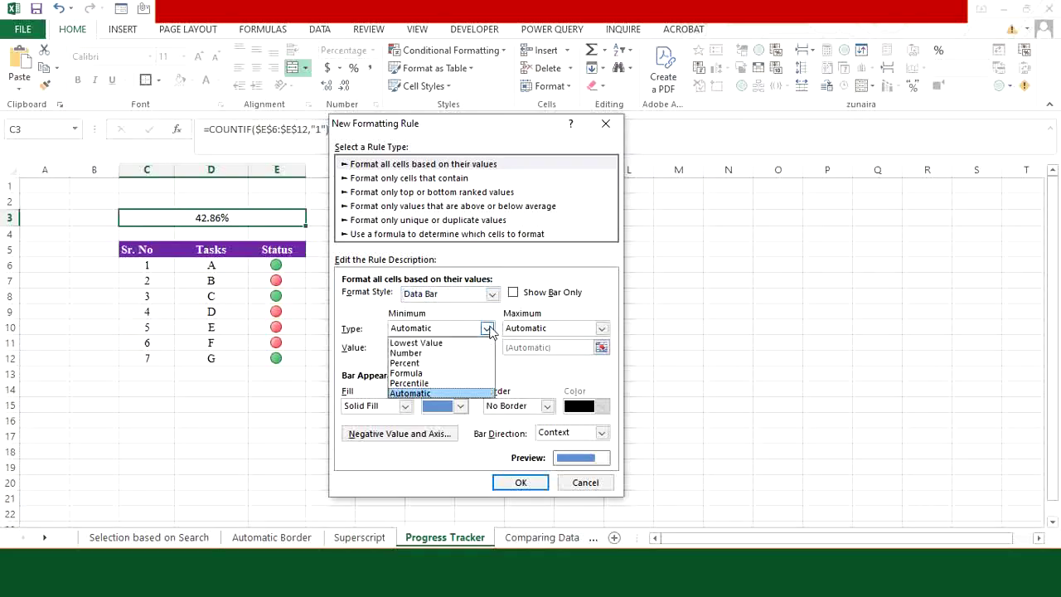
pyautogui.click(423, 351)
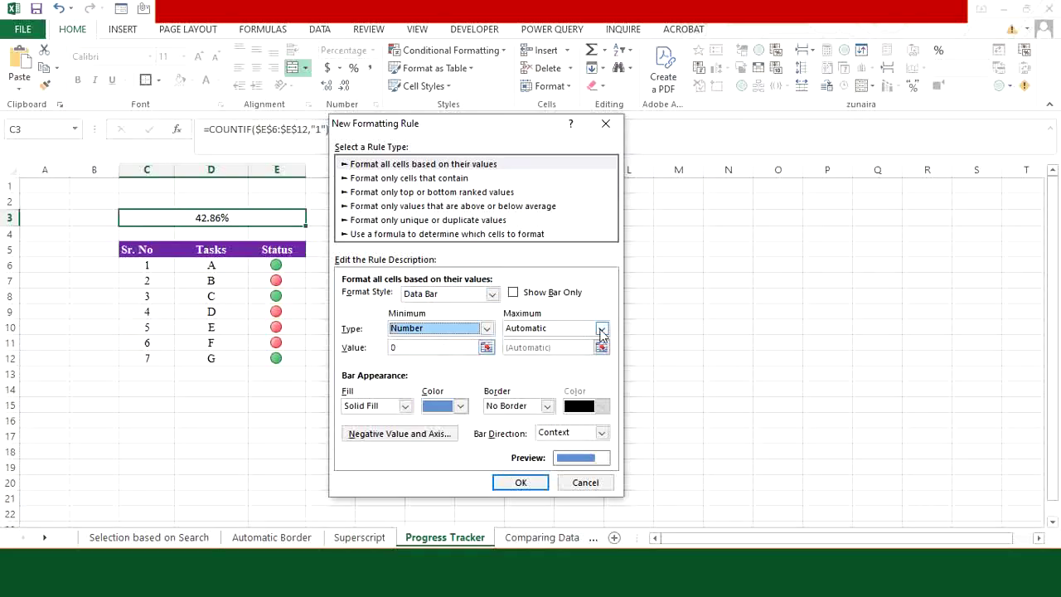
pyautogui.click(601, 328)
pyautogui.click(530, 354)
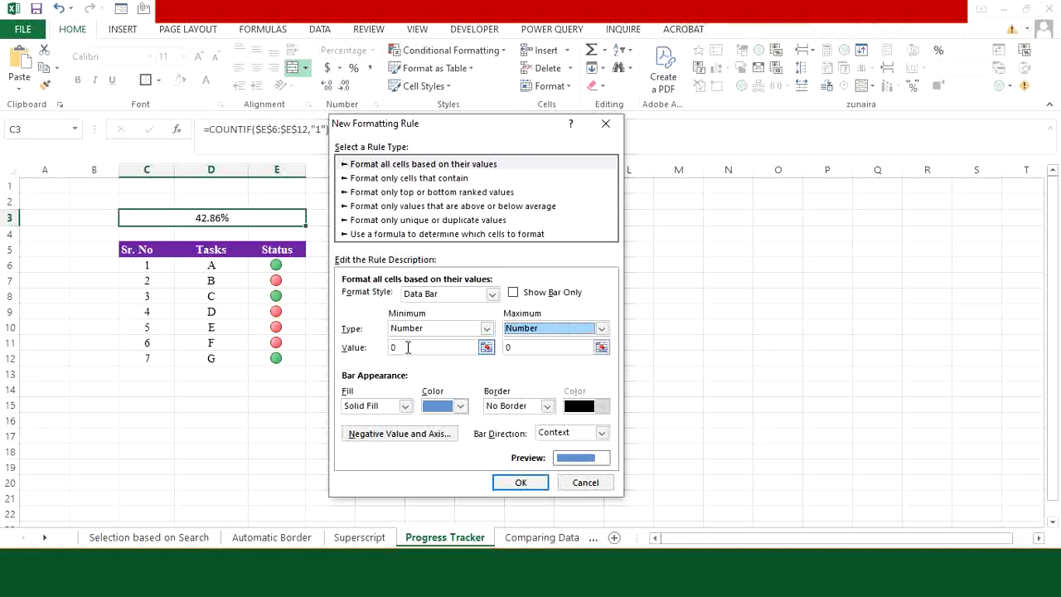
# - Set the bar minimum to 1, choose orange fill, and apply the rule
pyautogui.doubleClick(398, 348)
pyautogui.write('1')
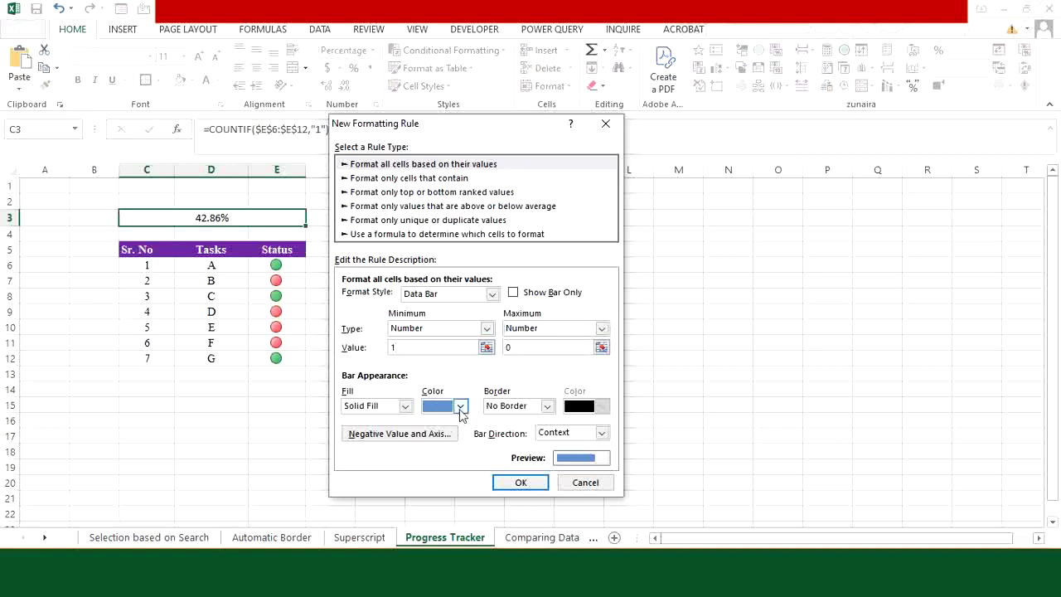
pyautogui.click(461, 407)
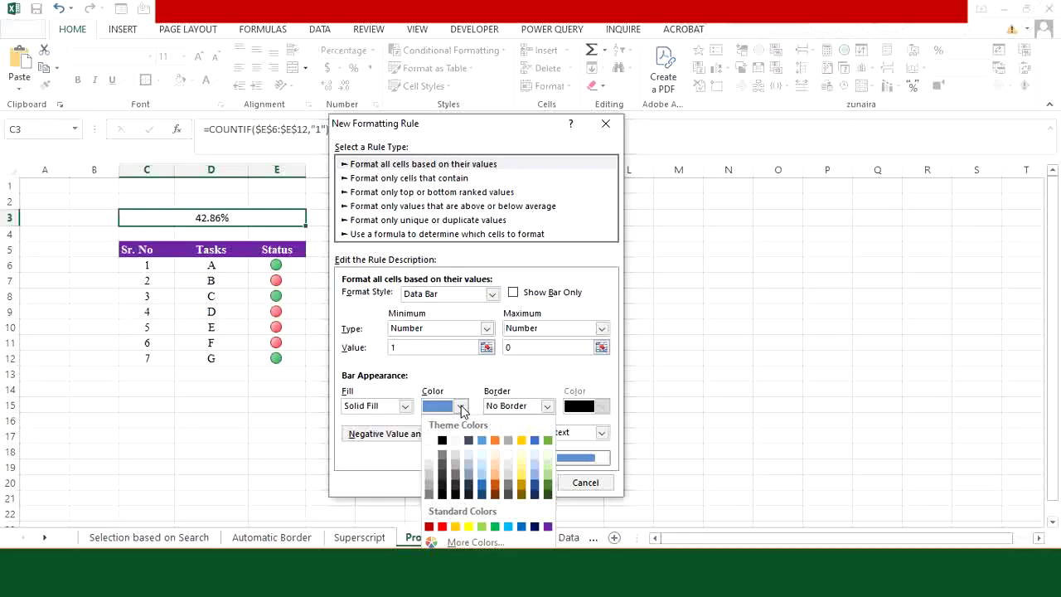
pyautogui.click(493, 440)
pyautogui.click(521, 482)
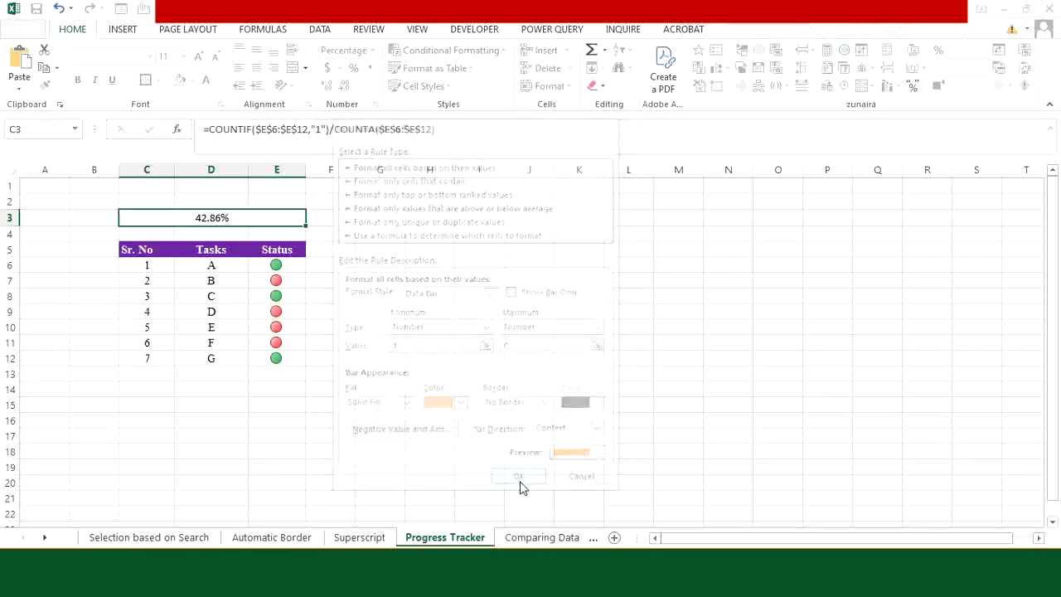
pyautogui.click(280, 281)
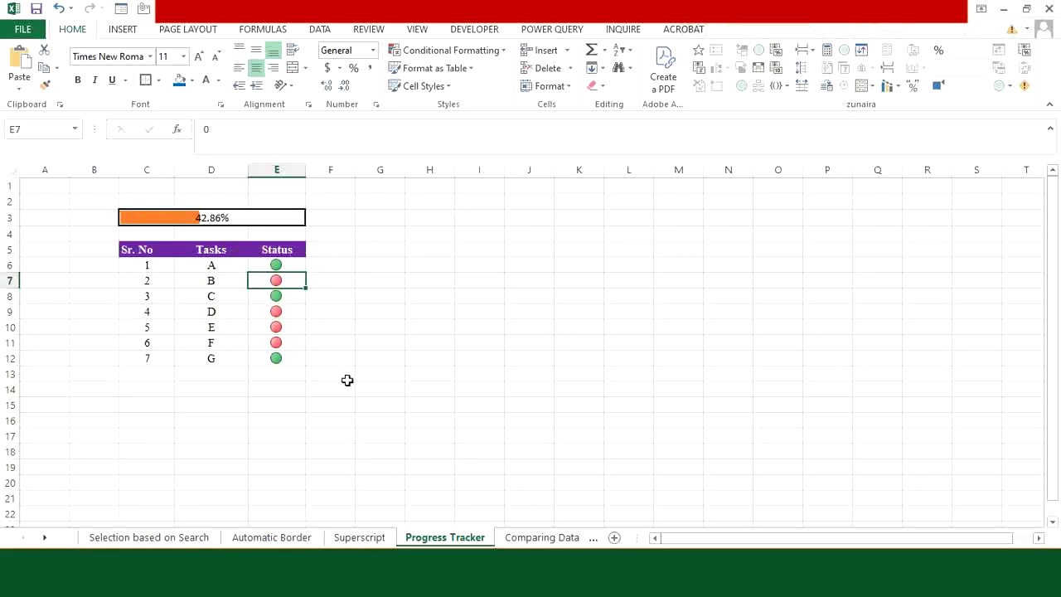
# - Enter 1 for tasks B and D, then switch to the Comparing Data sheet
pyautogui.write('1')
pyautogui.press('Return')
pyautogui.press('Return')
pyautogui.write('1')
pyautogui.press('Return')
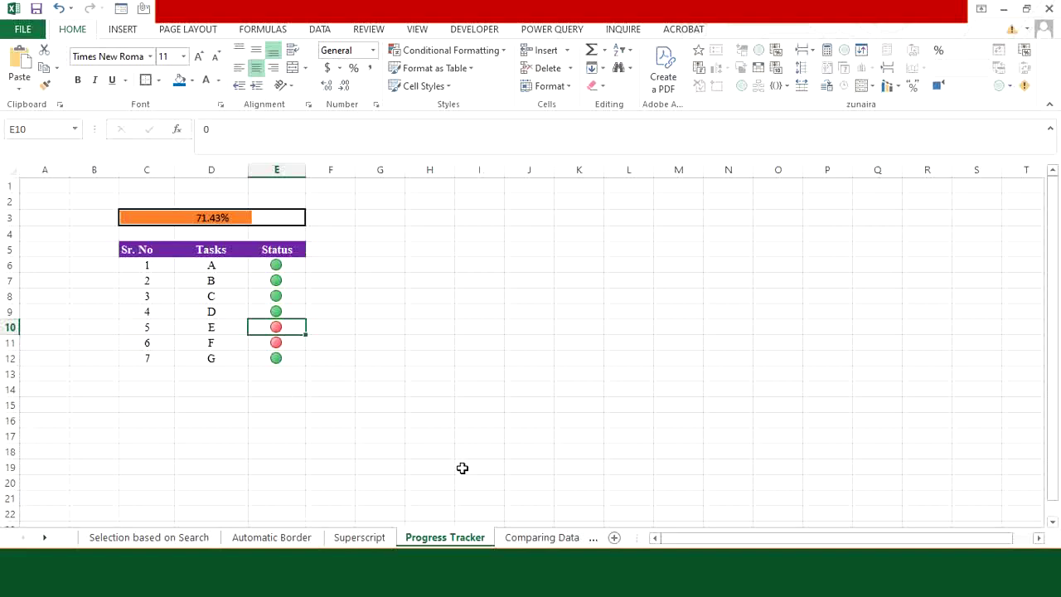
pyautogui.click(538, 537)
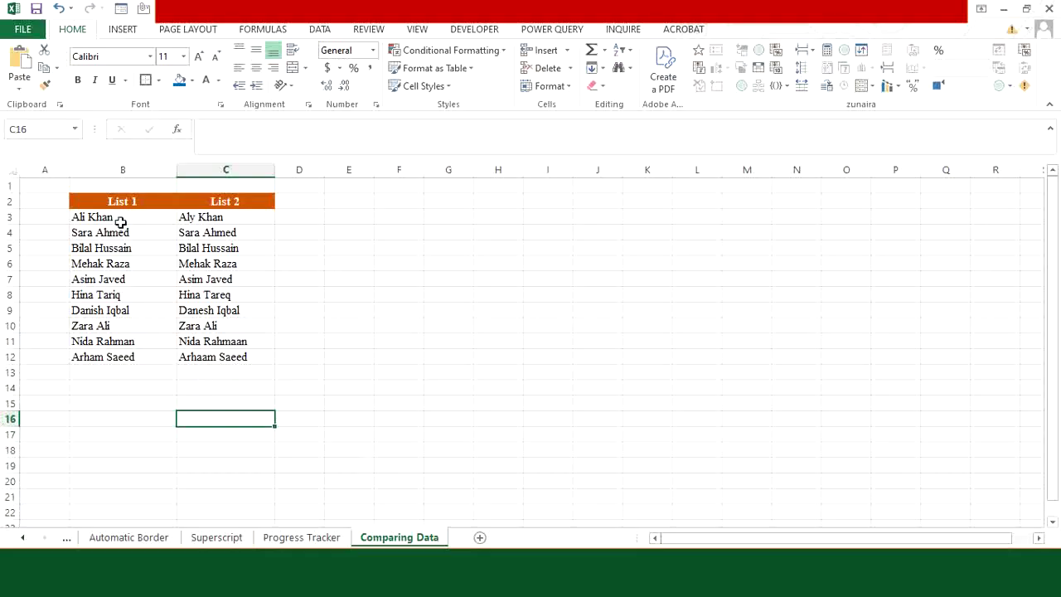
# - Apply a Unique values rule to B3:C12 with light red fill and dark red text
pyautogui.moveTo(114, 216); pyautogui.dragTo(215, 356)
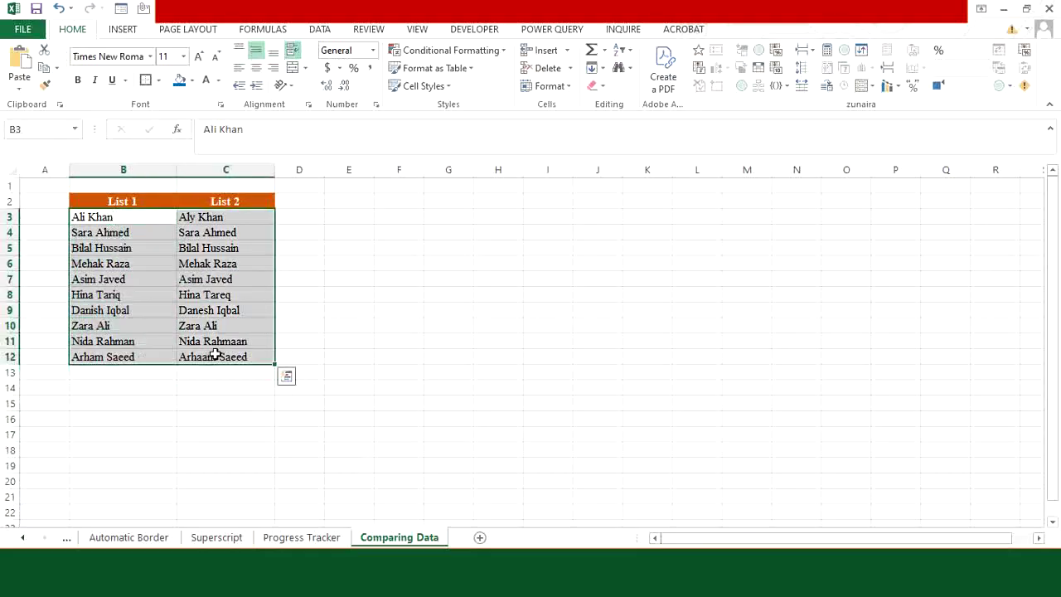
pyautogui.click(481, 54)
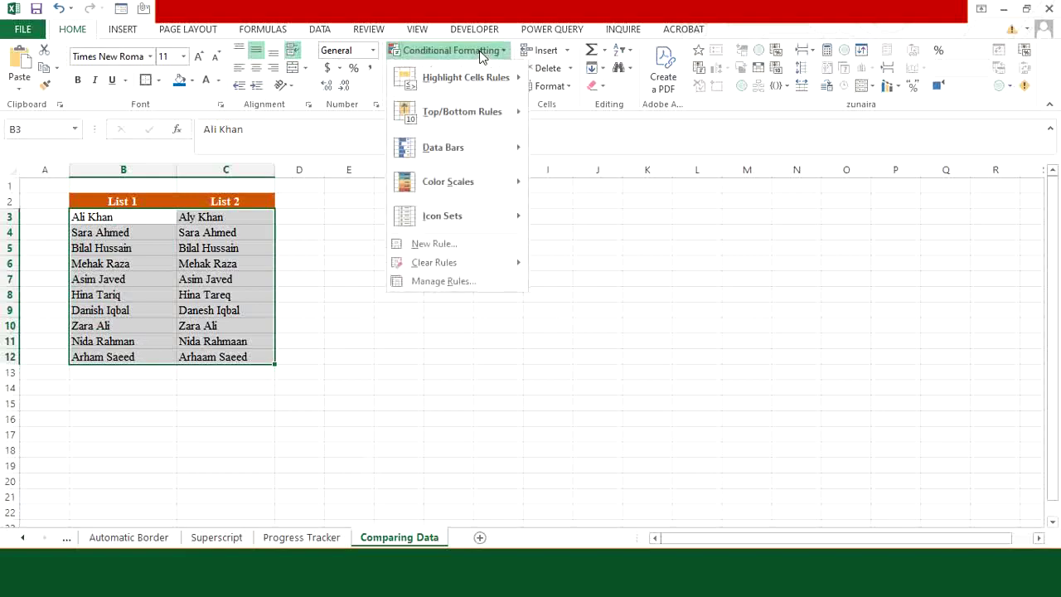
pyautogui.moveTo(466, 90)
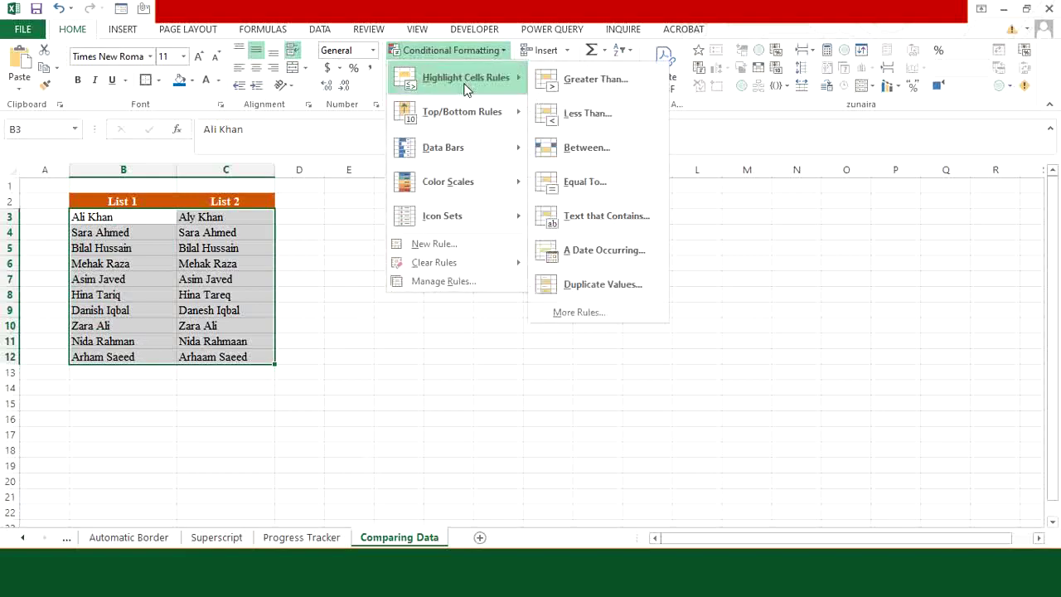
pyautogui.click(608, 286)
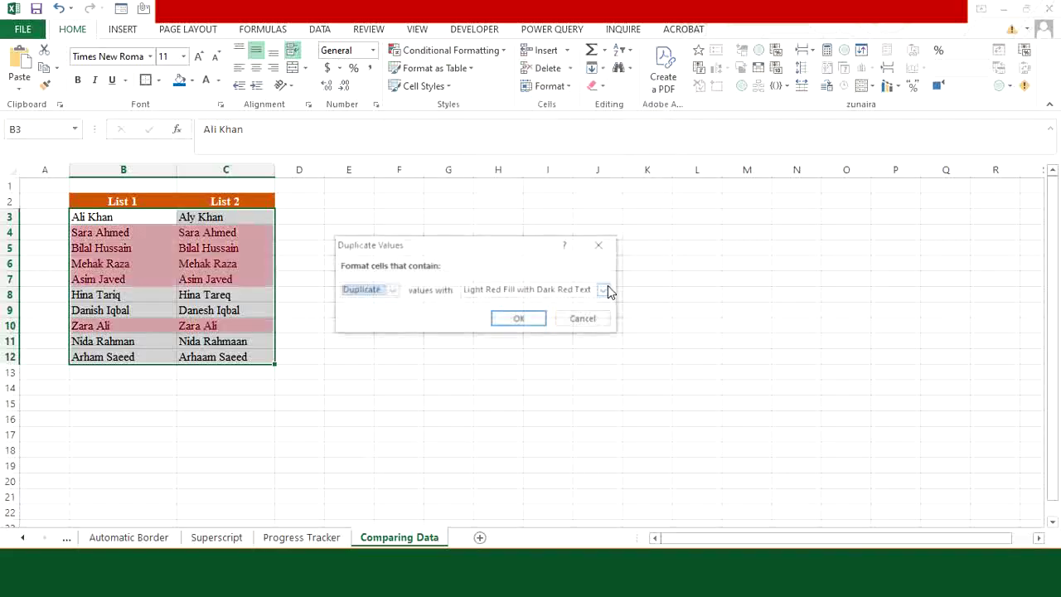
pyautogui.click(392, 290)
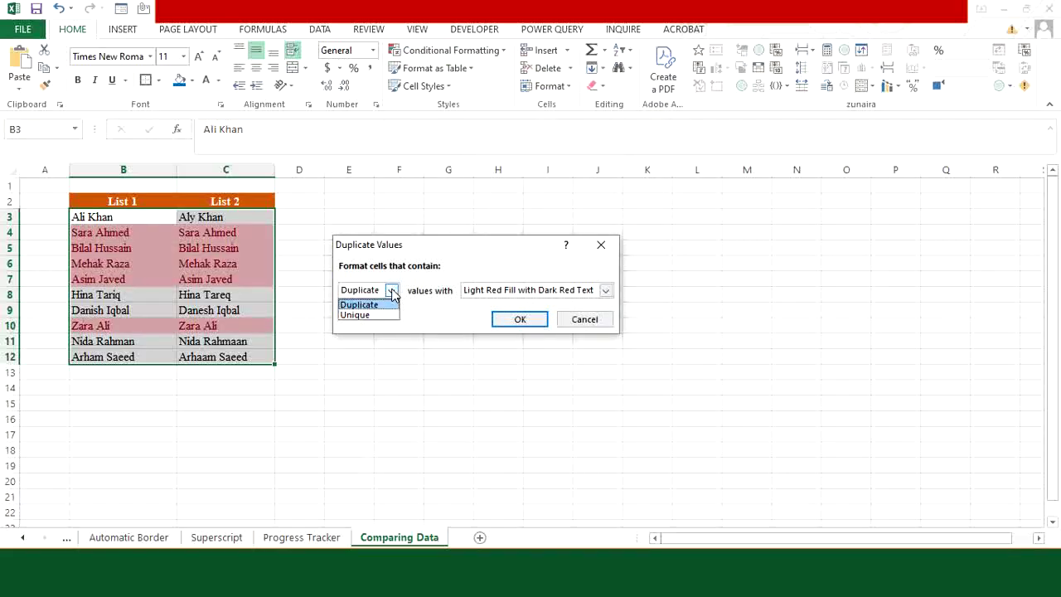
pyautogui.click(379, 315)
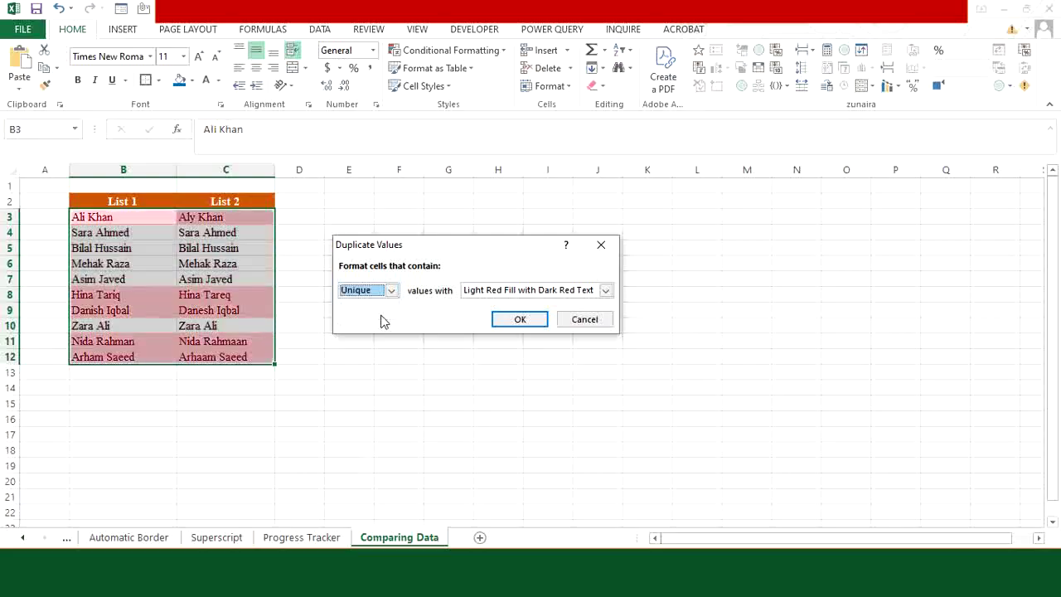
pyautogui.click(518, 320)
pyautogui.click(154, 263)
pyautogui.click(154, 385)
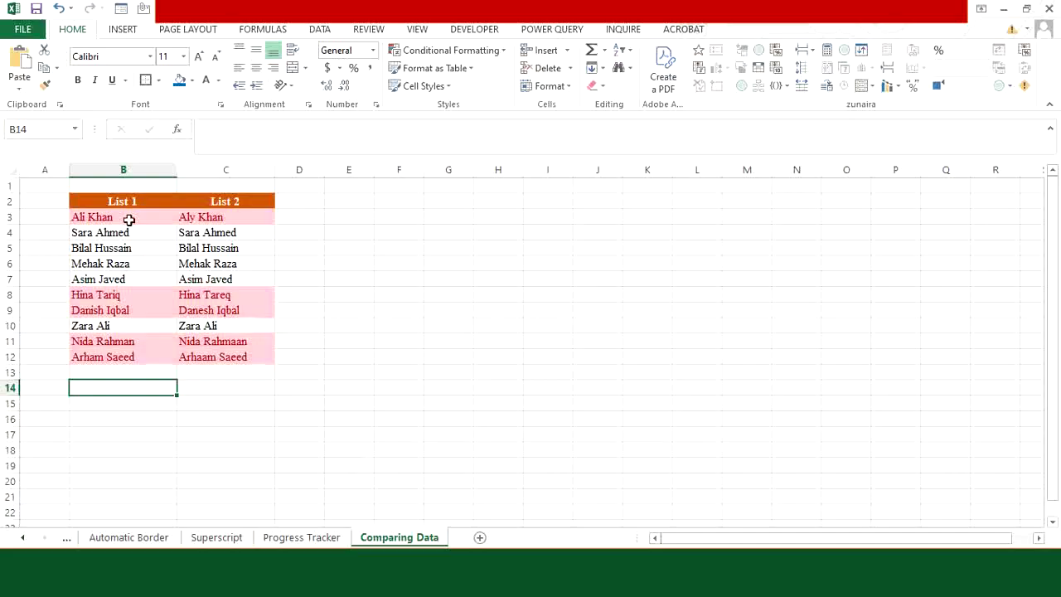
pyautogui.click(218, 217)
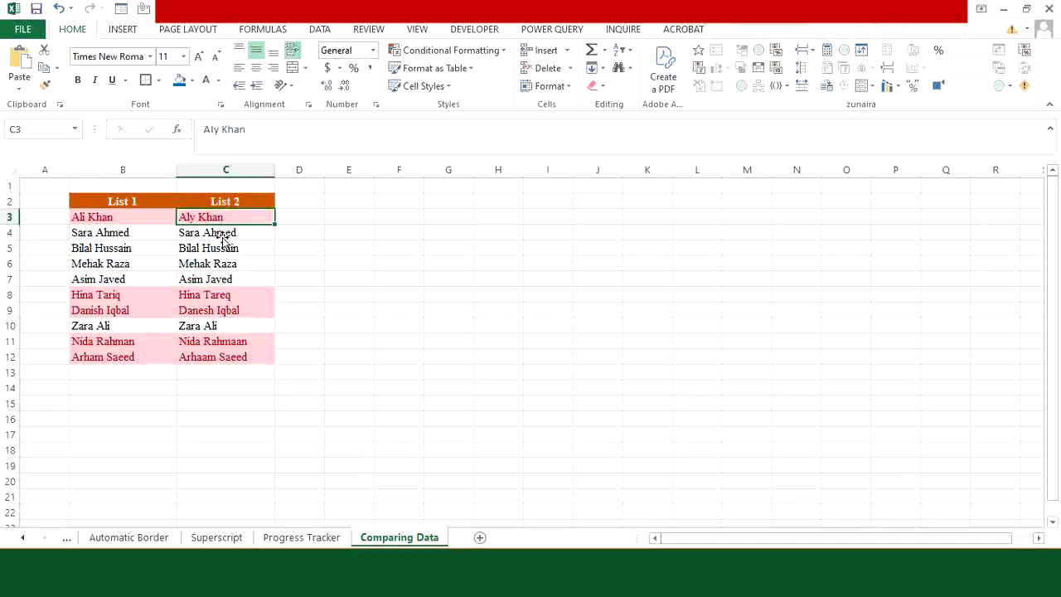